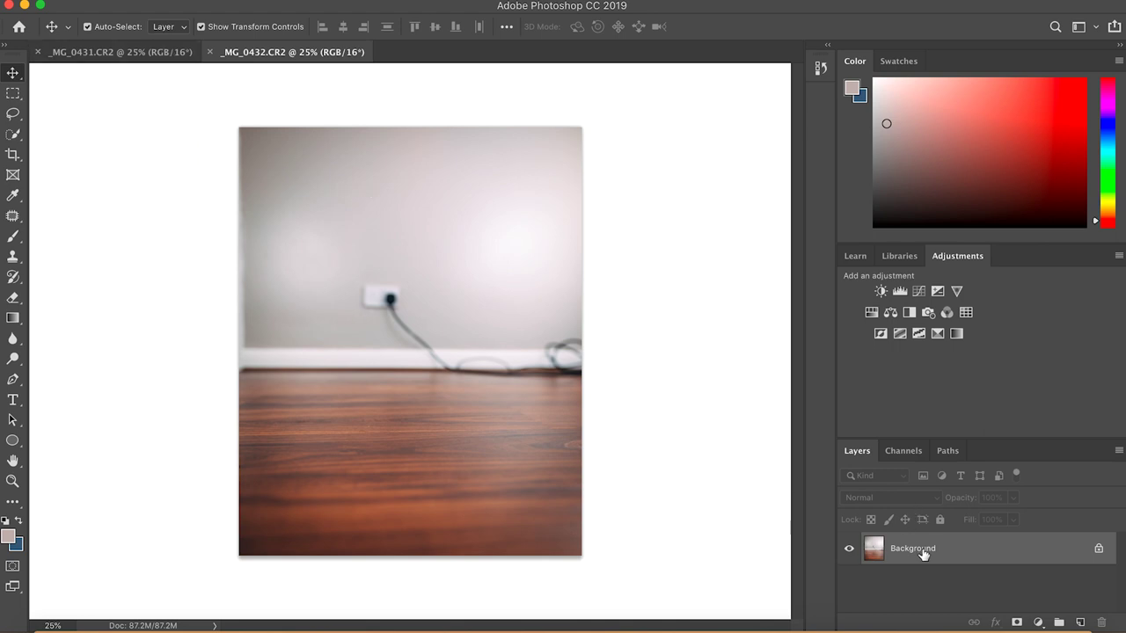
Bring the empty-floor plate into _MG_0431, align it in Screen mode, then return it to Normal
drag(936, 560, 415, 337)
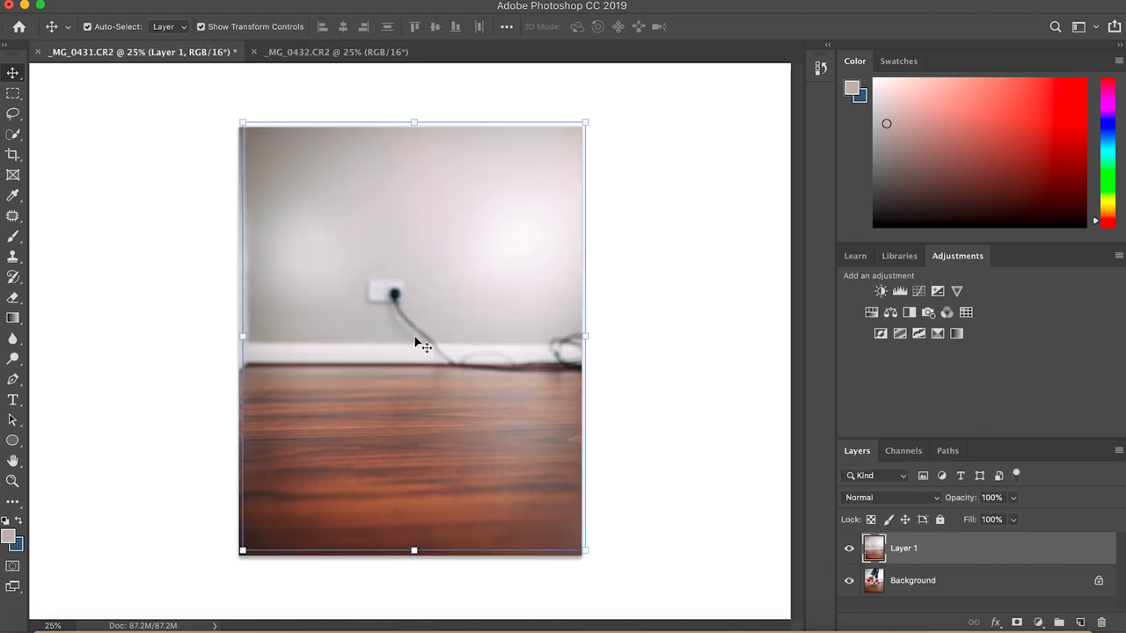
click(889, 498)
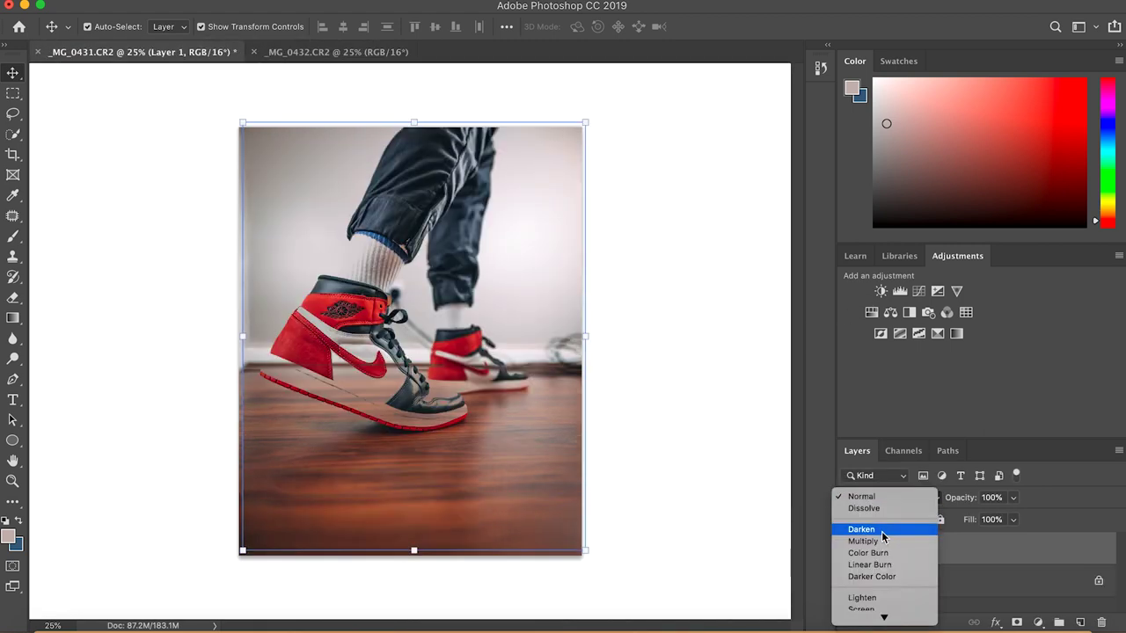
click(880, 607)
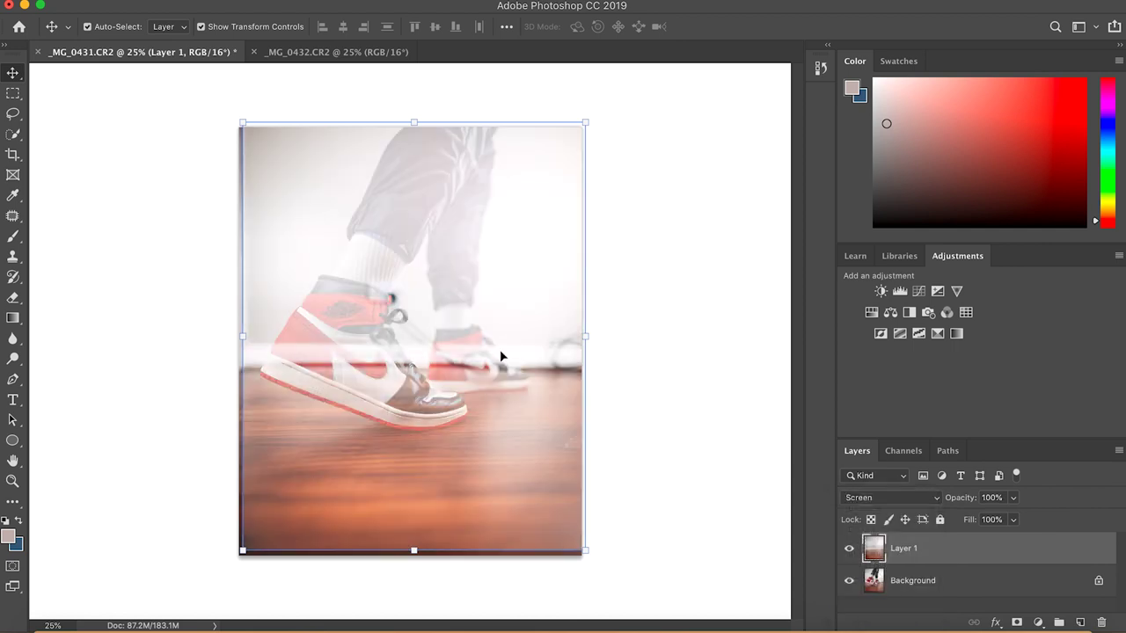
drag(460, 322, 450, 324)
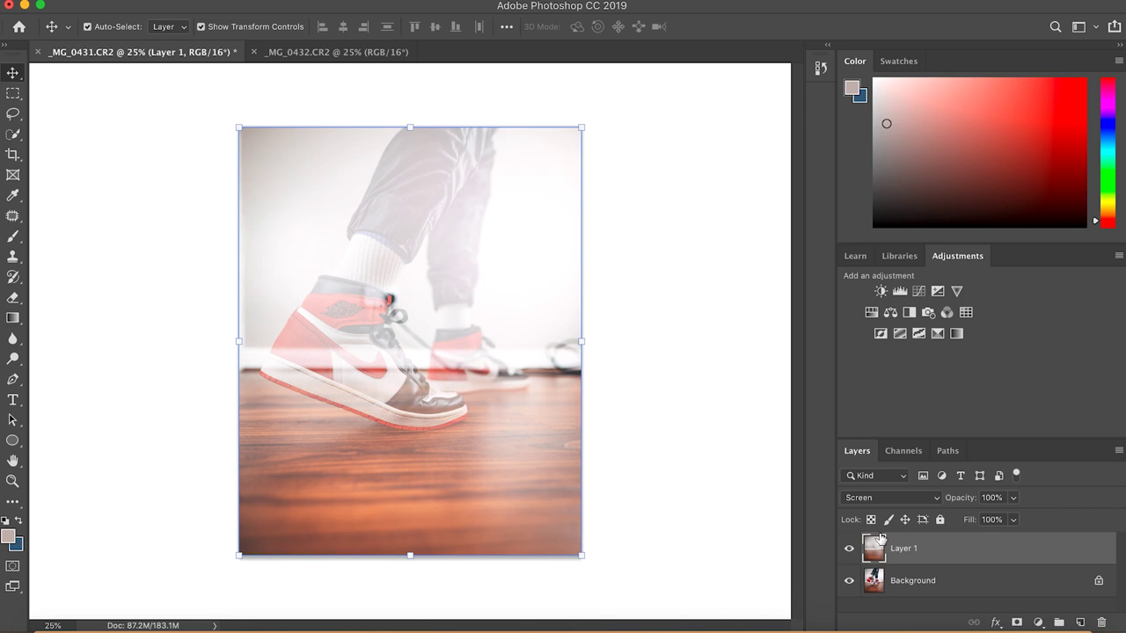
click(883, 498)
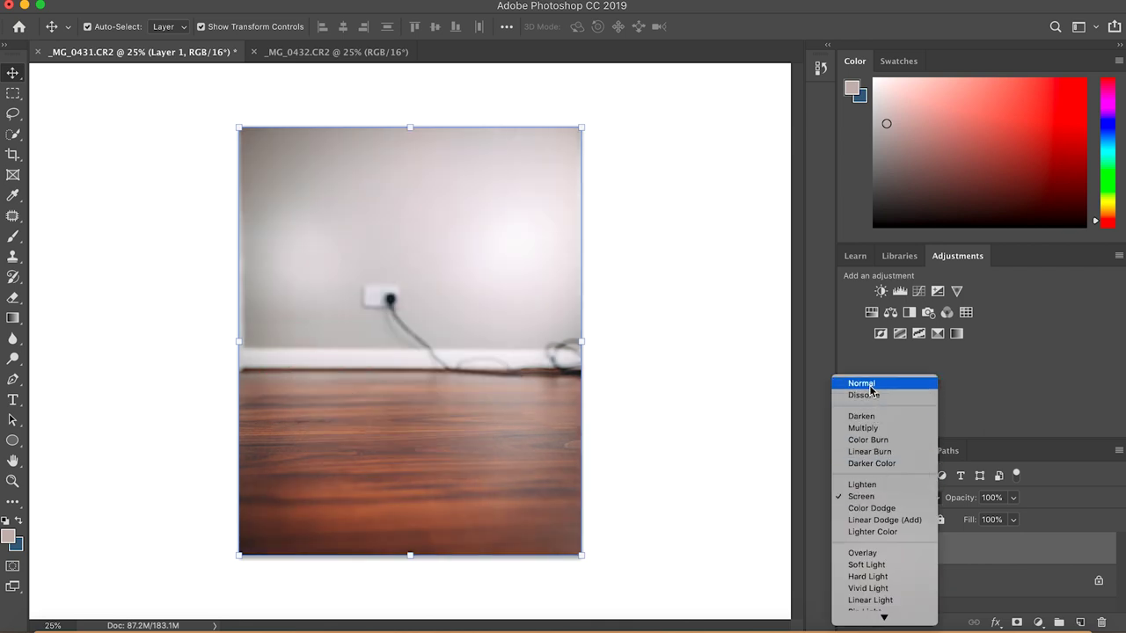
click(893, 384)
Unlock the Background as Layer 0 and move plate Layer 1 beneath it
double_click(923, 587)
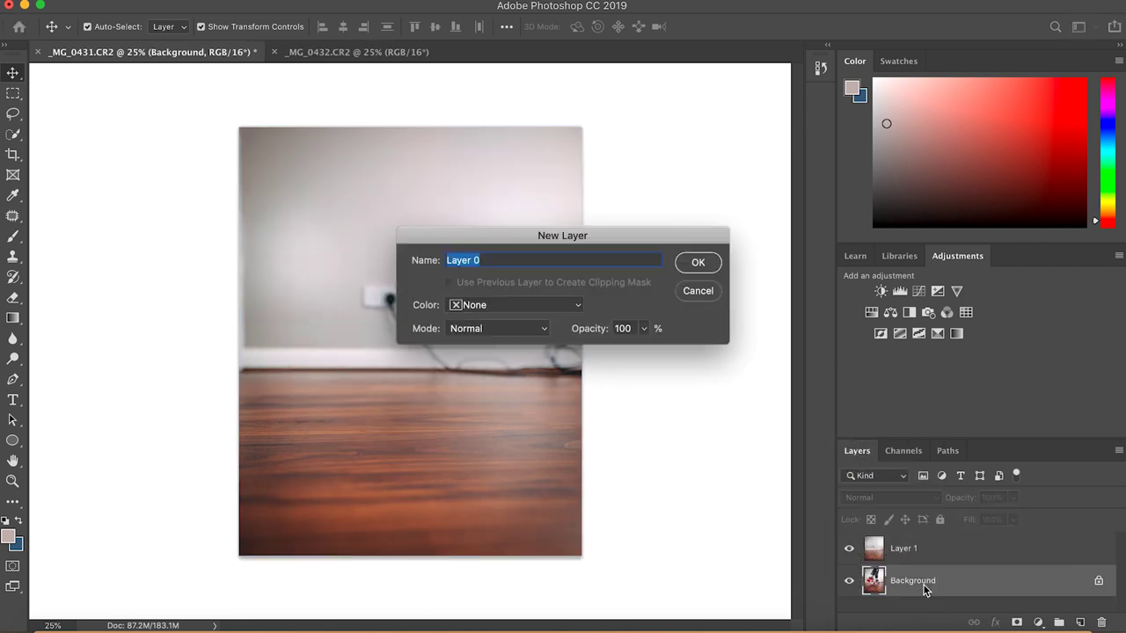
click(694, 264)
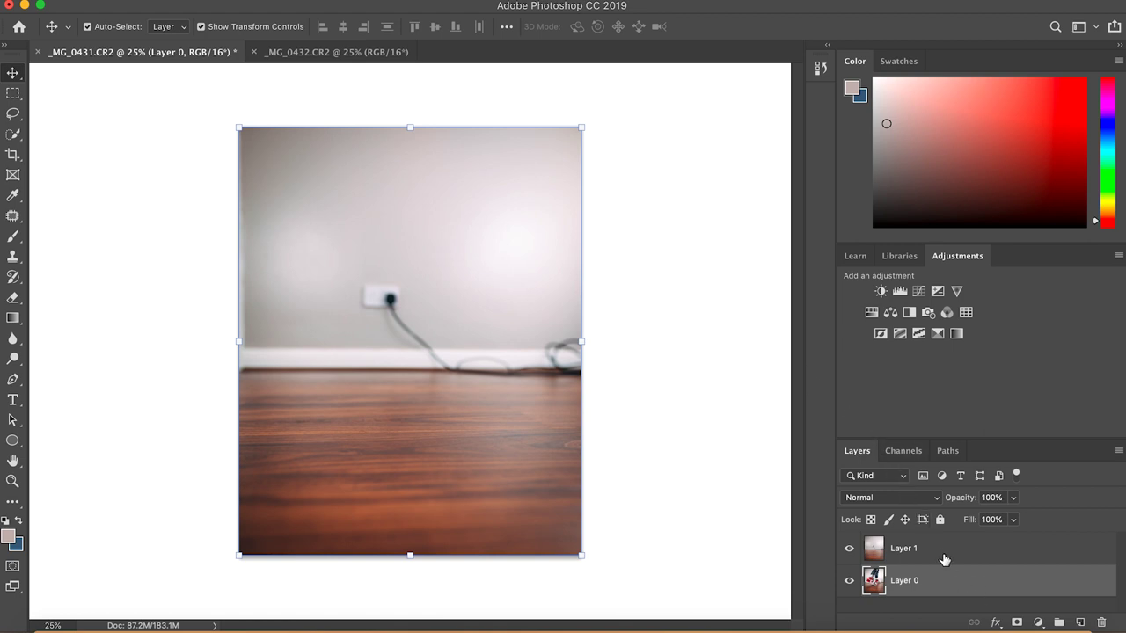
drag(942, 558, 943, 594)
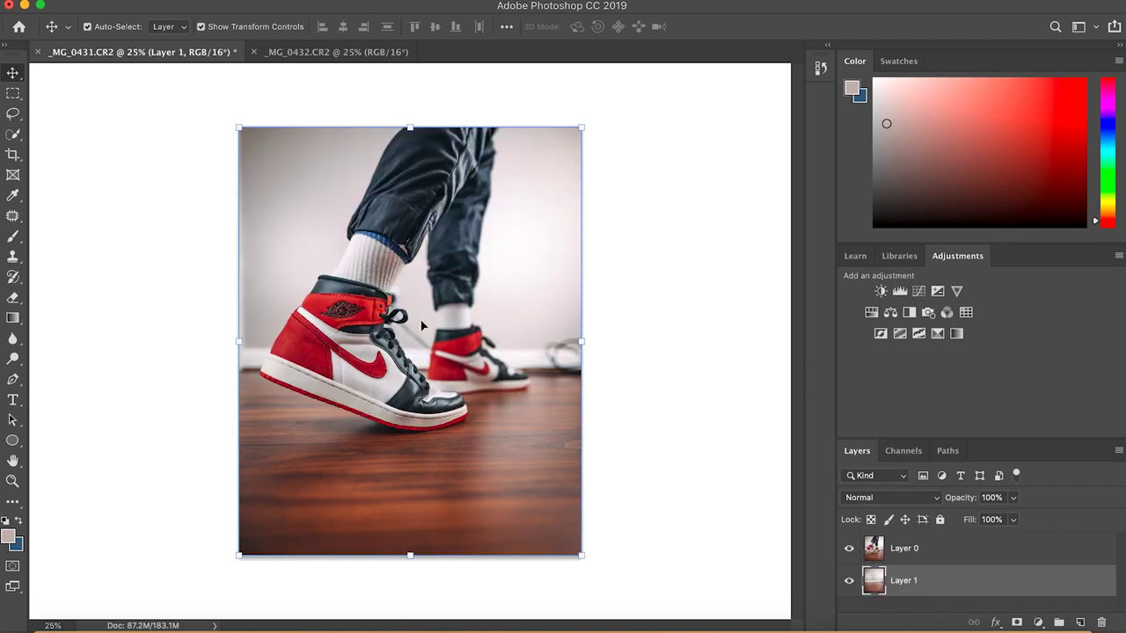
click(692, 297)
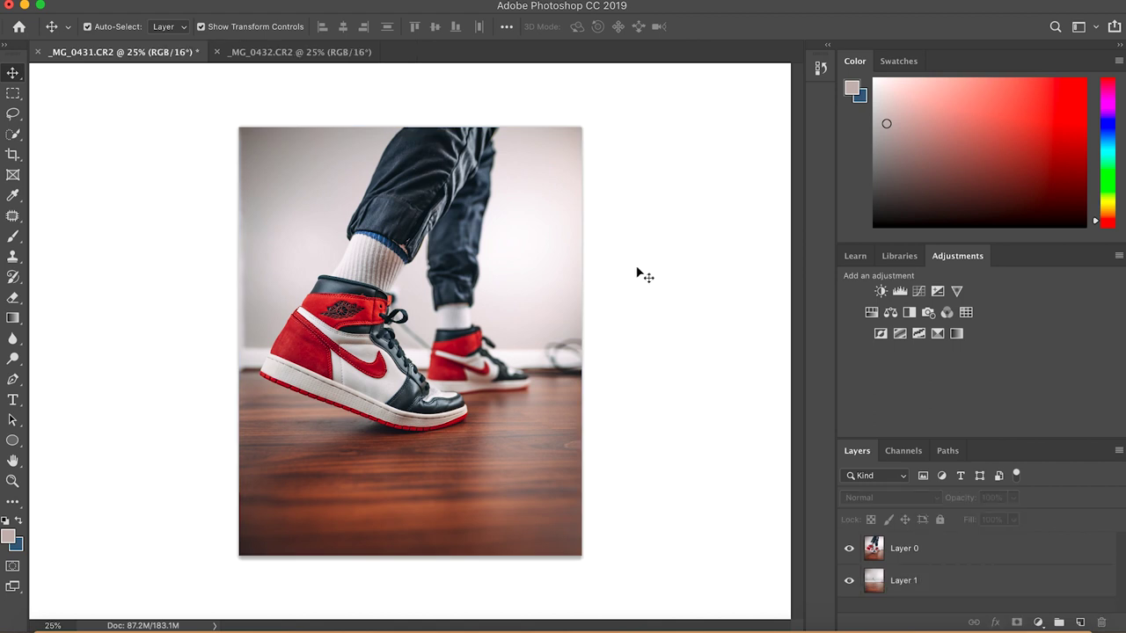
Set a 185 px Eraser on Layer 0 and erase the trousers' top-left edge
click(13, 298)
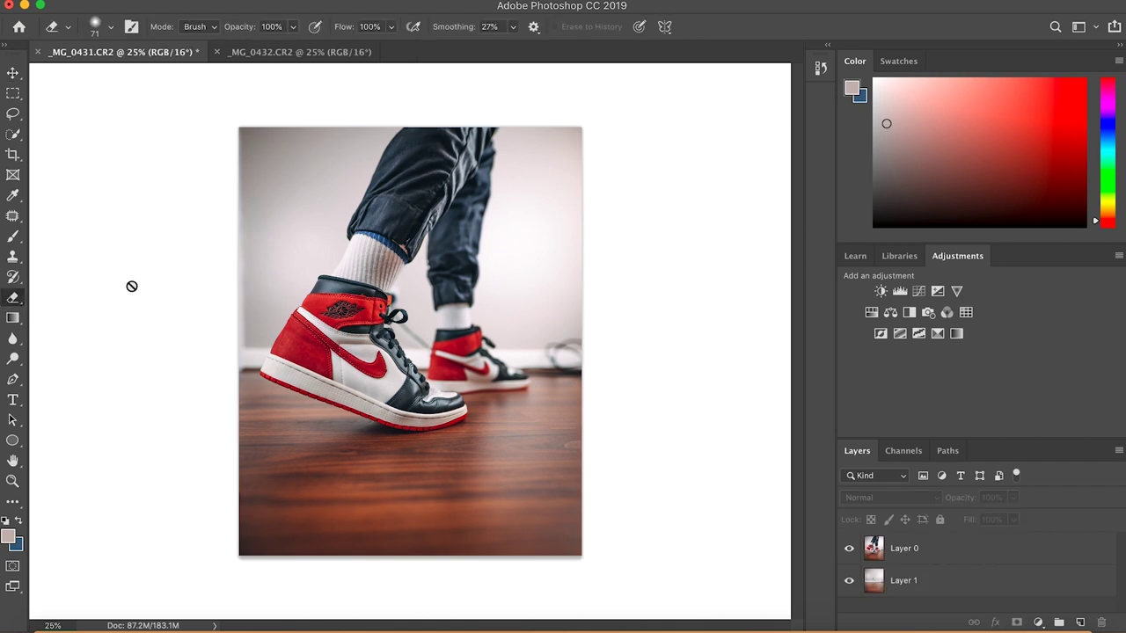
click(931, 551)
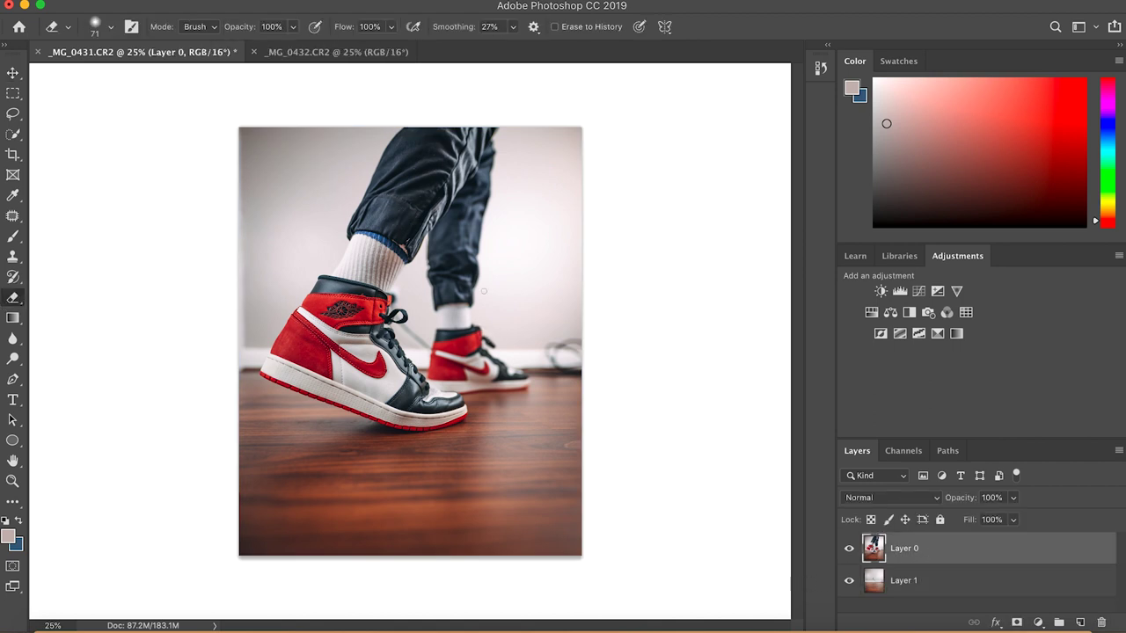
right_click(343, 161)
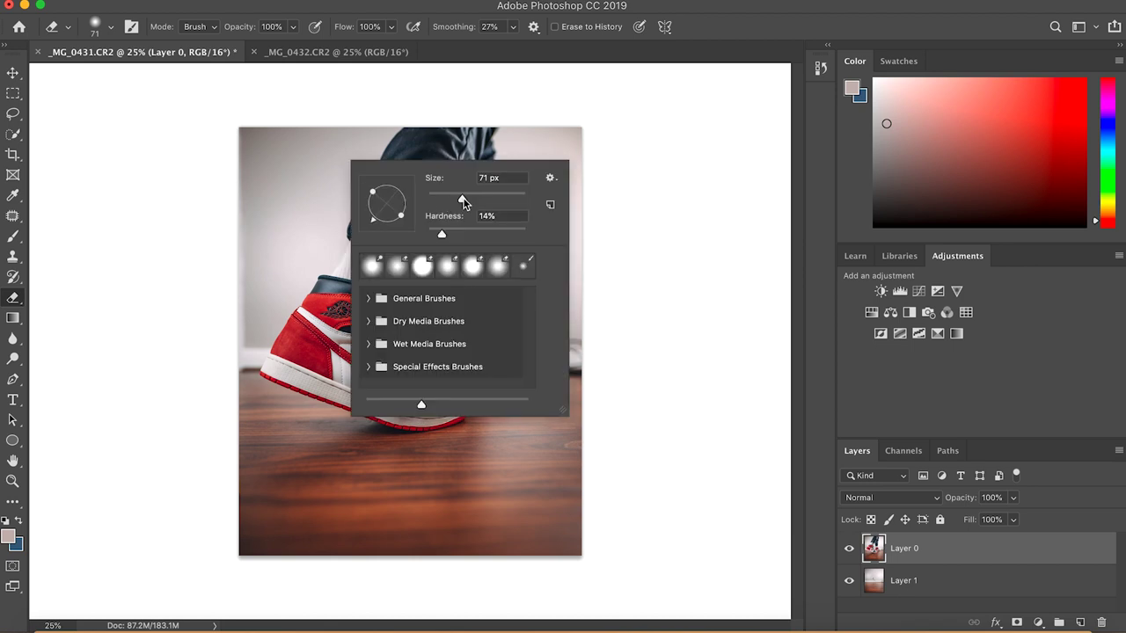
drag(464, 203, 497, 200)
key(Return)
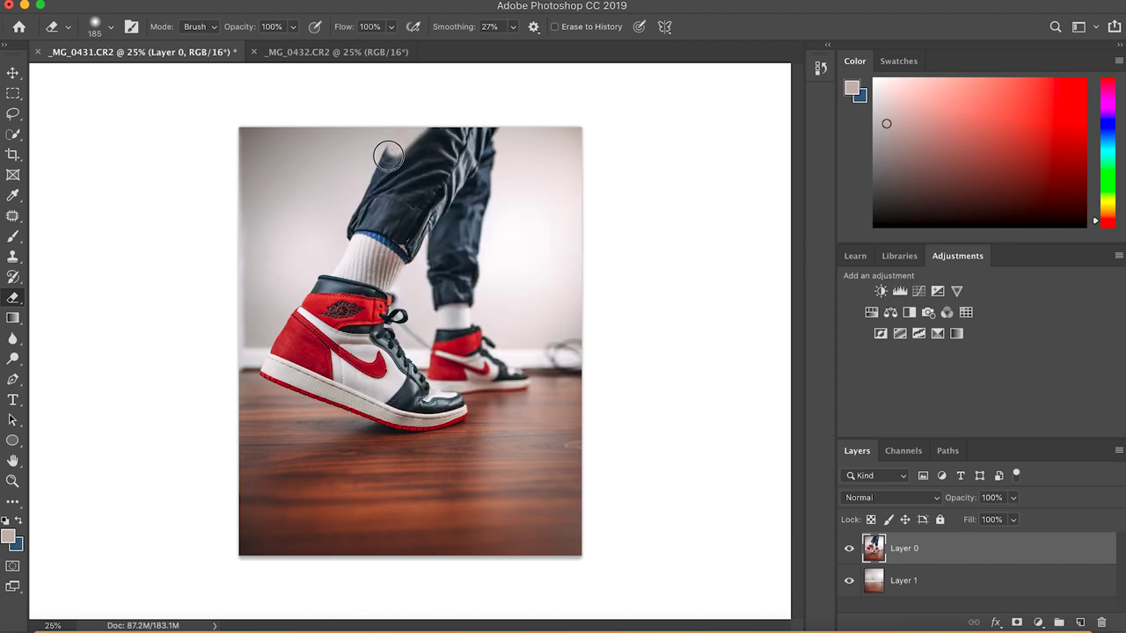
mouse_move(388, 155)
mouse_down()
mouse_move(404, 134)
mouse_move(418, 149)
mouse_move(440, 119)
mouse_move(431, 143)
mouse_move(449, 138)
mouse_move(459, 112)
mouse_move(437, 177)
mouse_move(488, 124)
mouse_move(470, 130)
mouse_move(500, 128)
mouse_move(478, 147)
mouse_move(496, 128)
mouse_move(480, 208)
mouse_move(483, 192)
mouse_move(488, 202)
mouse_move(470, 159)
mouse_move(445, 204)
mouse_move(477, 149)
mouse_move(472, 189)
mouse_move(468, 151)
mouse_move(449, 179)
mouse_up()
Enlarge the Eraser to 380 px and erase the legs above the shoes
right_click(447, 184)
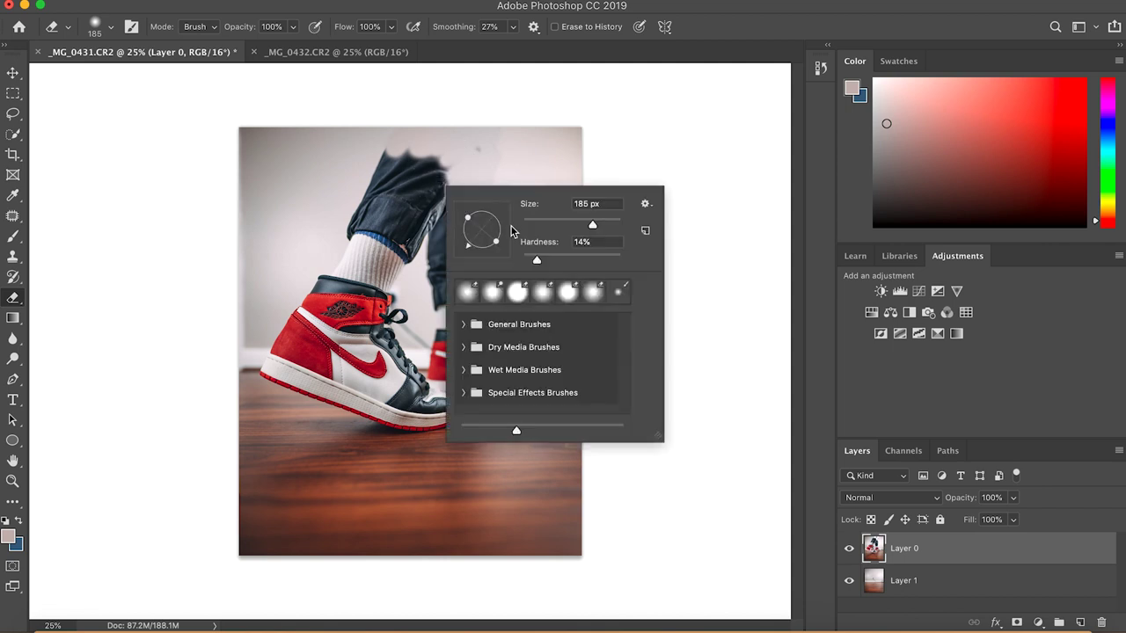
drag(577, 220, 604, 220)
click(434, 173)
mouse_move(434, 173)
mouse_down()
mouse_move(486, 144)
mouse_move(417, 182)
mouse_move(417, 150)
mouse_move(436, 152)
mouse_move(398, 154)
mouse_move(387, 182)
mouse_move(395, 152)
mouse_move(355, 243)
mouse_move(401, 199)
mouse_move(392, 231)
mouse_move(418, 209)
mouse_move(400, 248)
mouse_move(442, 202)
mouse_move(434, 287)
mouse_move(460, 165)
mouse_move(462, 259)
mouse_move(473, 204)
mouse_move(466, 277)
mouse_move(477, 196)
mouse_move(475, 247)
mouse_move(466, 295)
mouse_move(437, 297)
mouse_move(442, 312)
mouse_move(455, 304)
mouse_move(464, 314)
mouse_move(477, 276)
mouse_move(453, 249)
mouse_move(441, 310)
mouse_move(461, 312)
mouse_move(465, 298)
mouse_move(454, 216)
mouse_move(410, 252)
mouse_move(379, 243)
mouse_move(402, 266)
mouse_move(355, 243)
mouse_move(402, 258)
mouse_up()
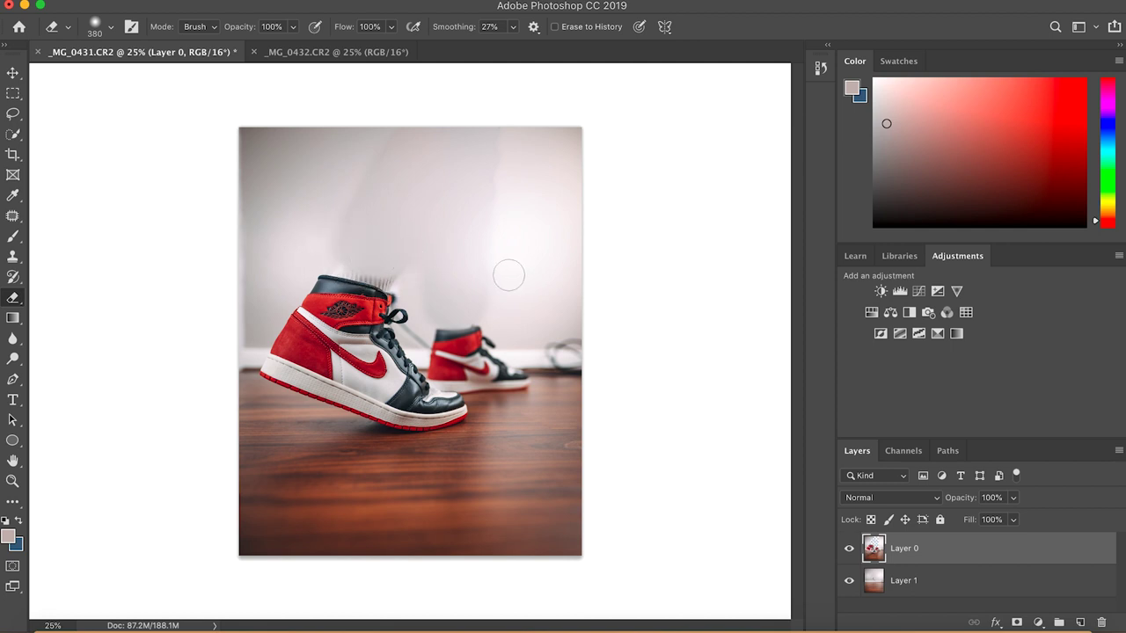
Resize the Eraser from 55 px to 111 px and erase sock fibres above the shoe collar
right_click(409, 239)
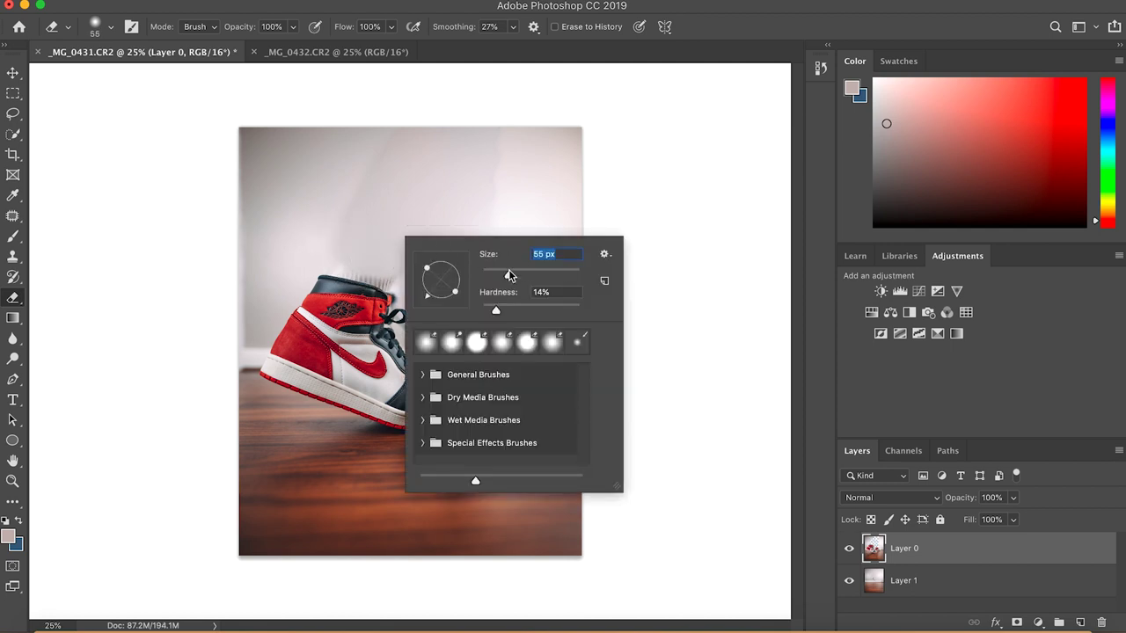
key(Return)
scroll(396, 246, up, 5)
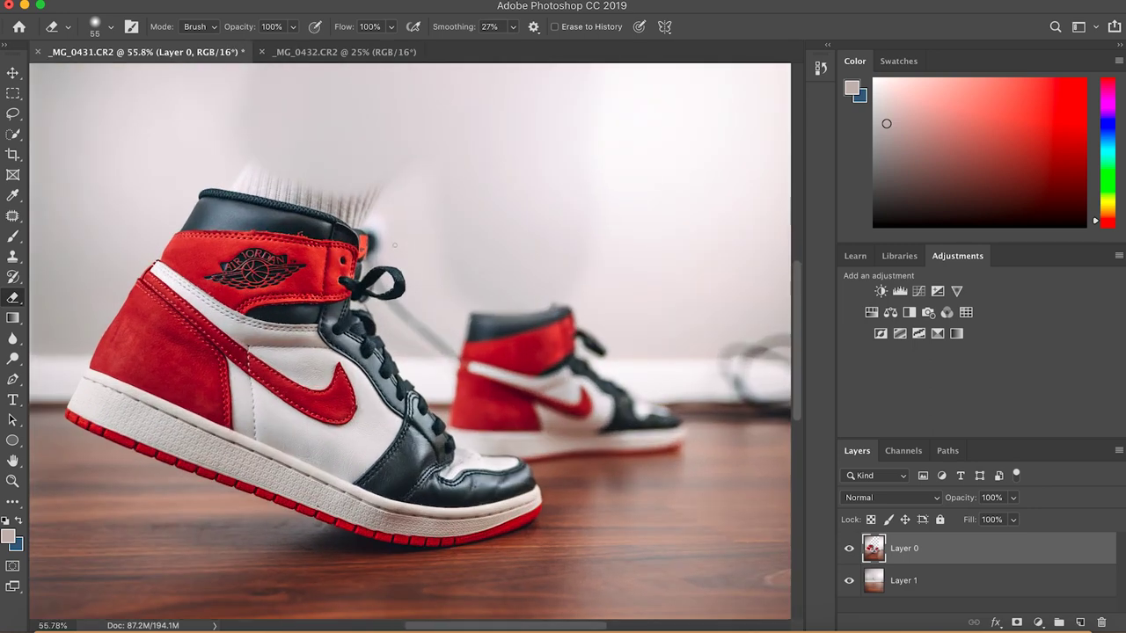
scroll(395, 246, up, 2)
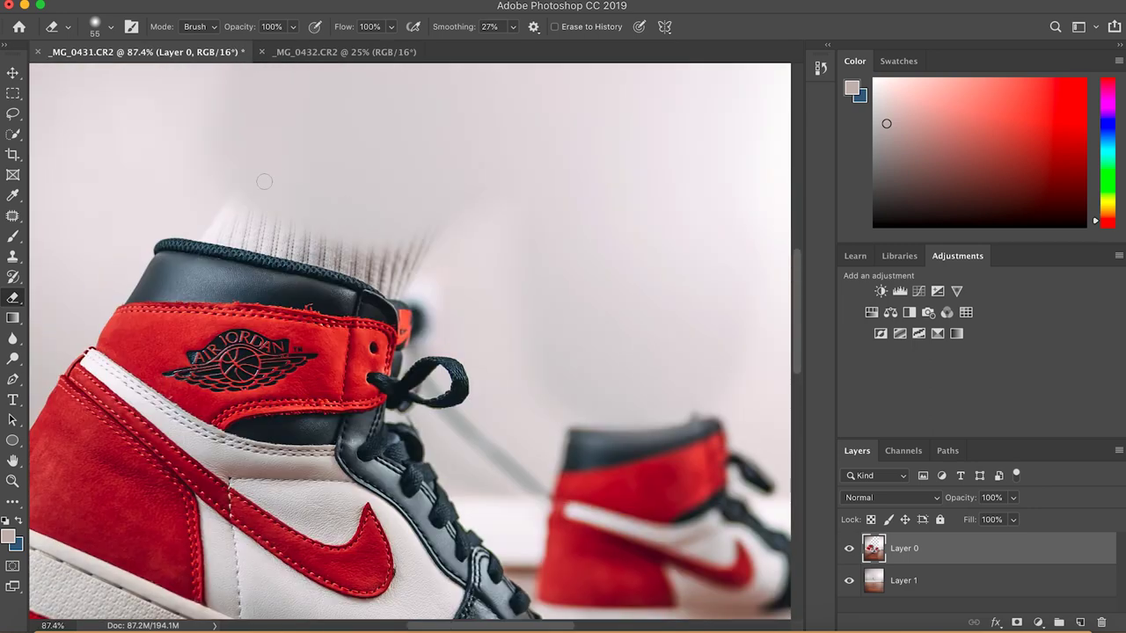
right_click(411, 151)
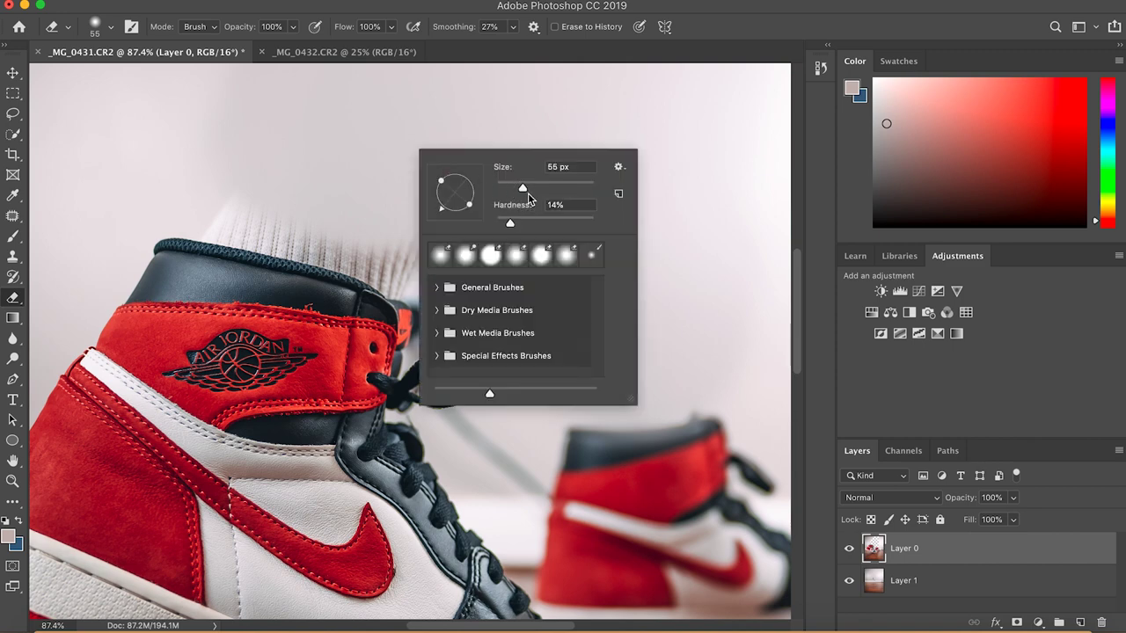
drag(528, 193, 547, 189)
key(Return)
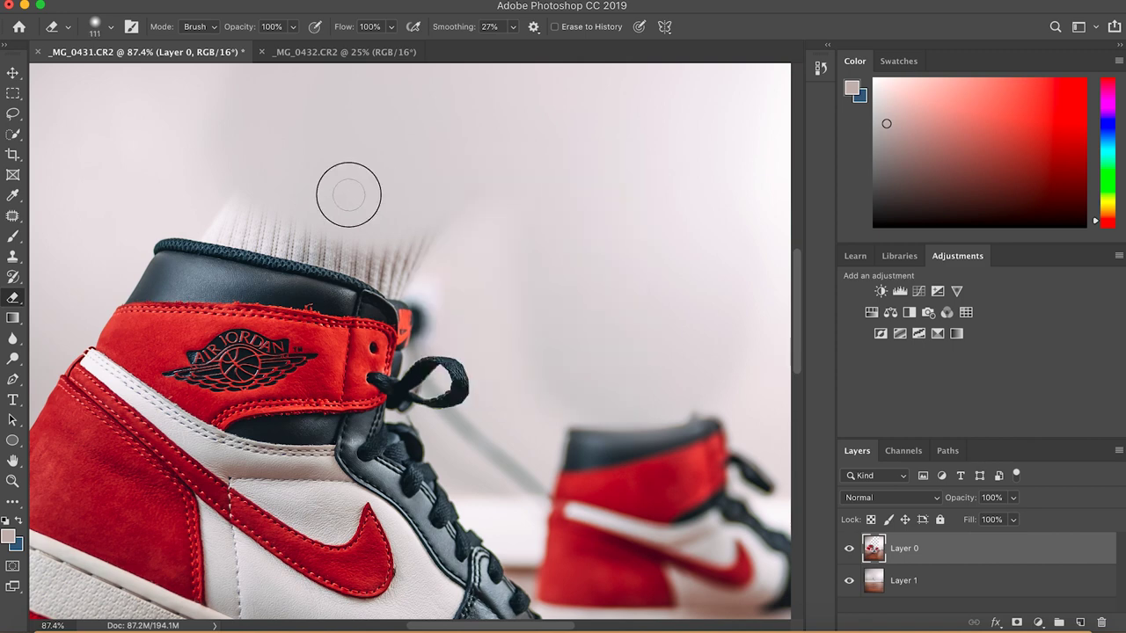
mouse_move(239, 198)
mouse_down()
mouse_move(210, 227)
mouse_move(300, 217)
mouse_move(360, 238)
mouse_move(445, 219)
mouse_move(395, 259)
mouse_move(247, 220)
mouse_move(406, 270)
mouse_move(399, 277)
mouse_move(330, 242)
mouse_move(261, 219)
mouse_up()
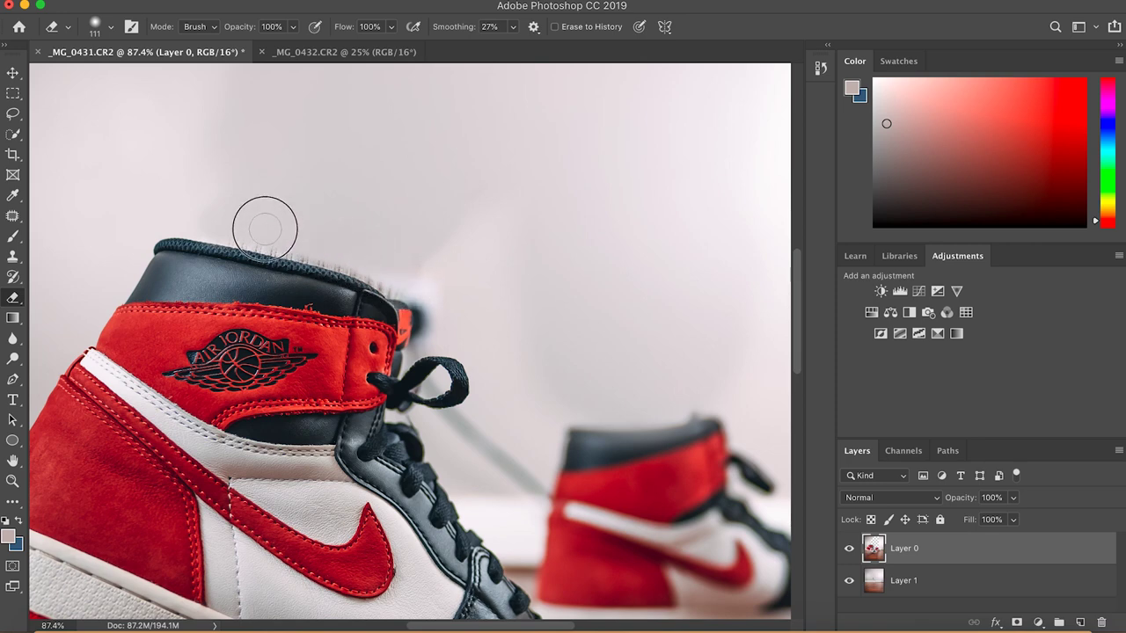
Raise the brush hardness and erase the fuzzy hairs along the shoe collar
right_click(313, 189)
drag(419, 264, 457, 263)
click(278, 218)
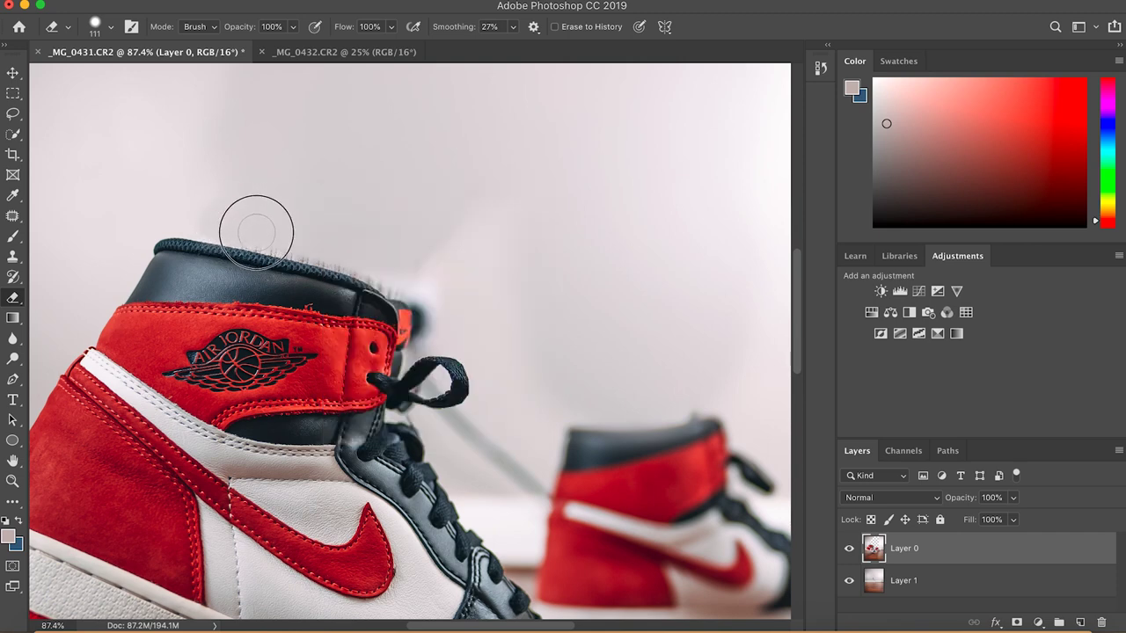
mouse_move(256, 233)
mouse_down()
mouse_move(377, 261)
mouse_move(401, 283)
mouse_move(390, 256)
mouse_up()
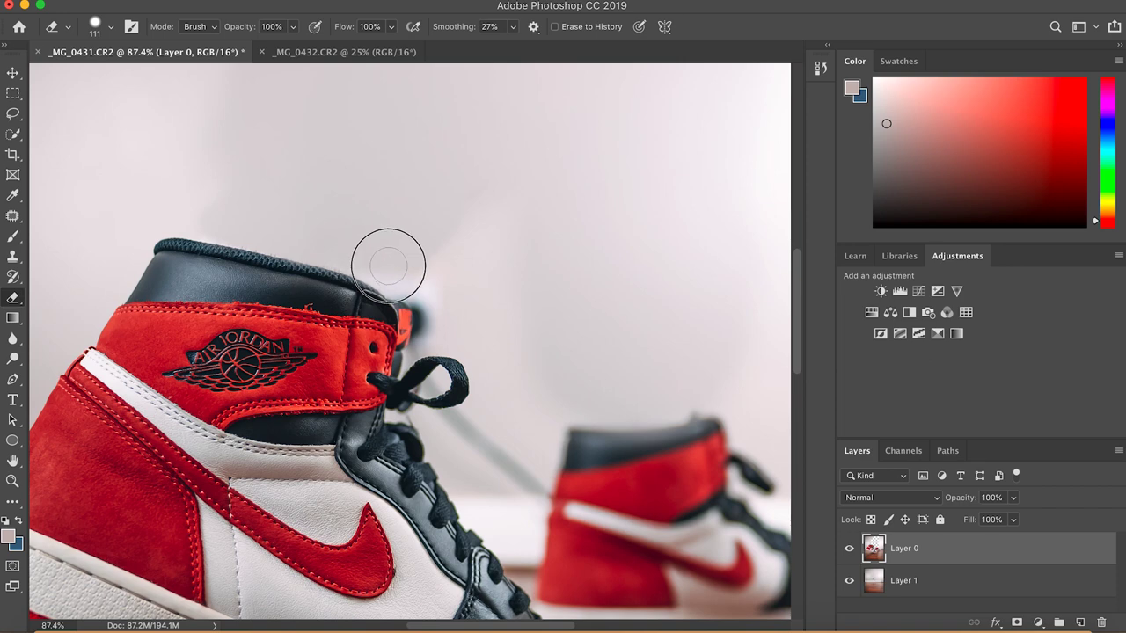
Set hardness to 88% and erase leftover sock fibres along the collar edge
right_click(388, 216)
drag(540, 288, 565, 293)
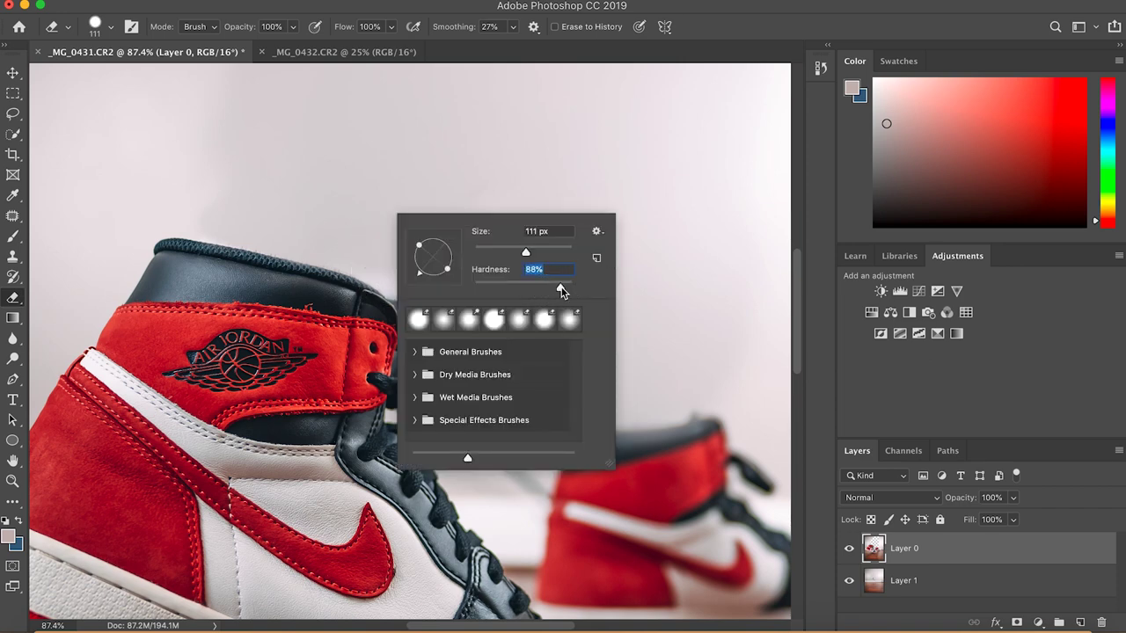
click(306, 201)
scroll(224, 217, up, 5)
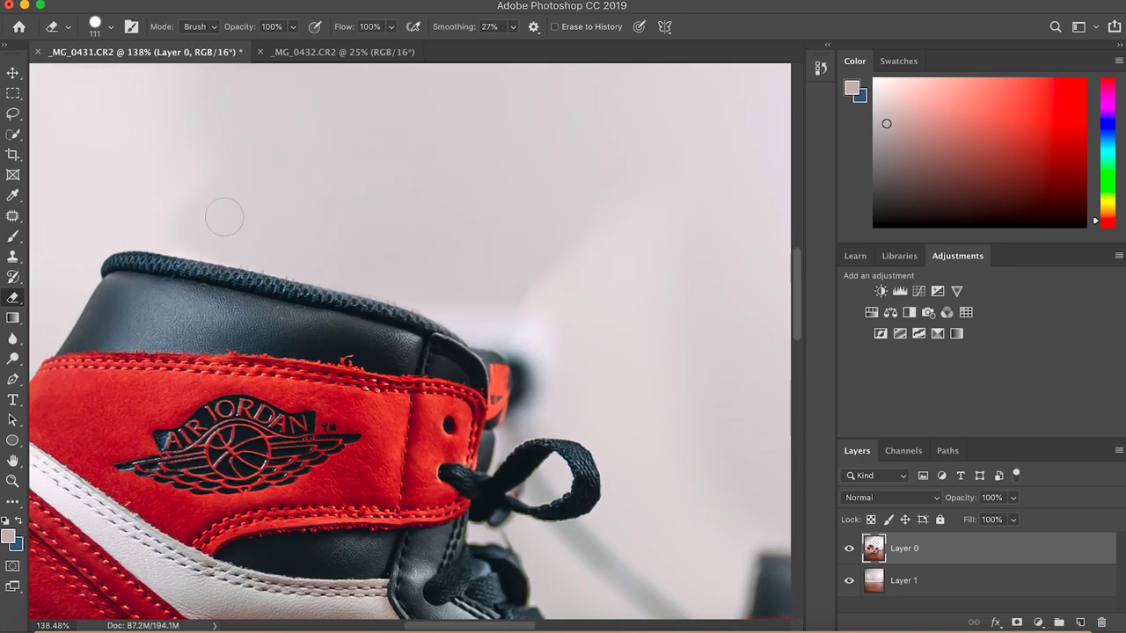
mouse_move(223, 226)
mouse_down()
mouse_move(293, 246)
mouse_move(314, 239)
mouse_move(331, 256)
mouse_move(369, 255)
mouse_move(421, 276)
mouse_move(428, 264)
mouse_move(475, 273)
mouse_up()
Soften the Eraser to 0% hardness and zoom out to view the whole photo
scroll(491, 158, down, 3)
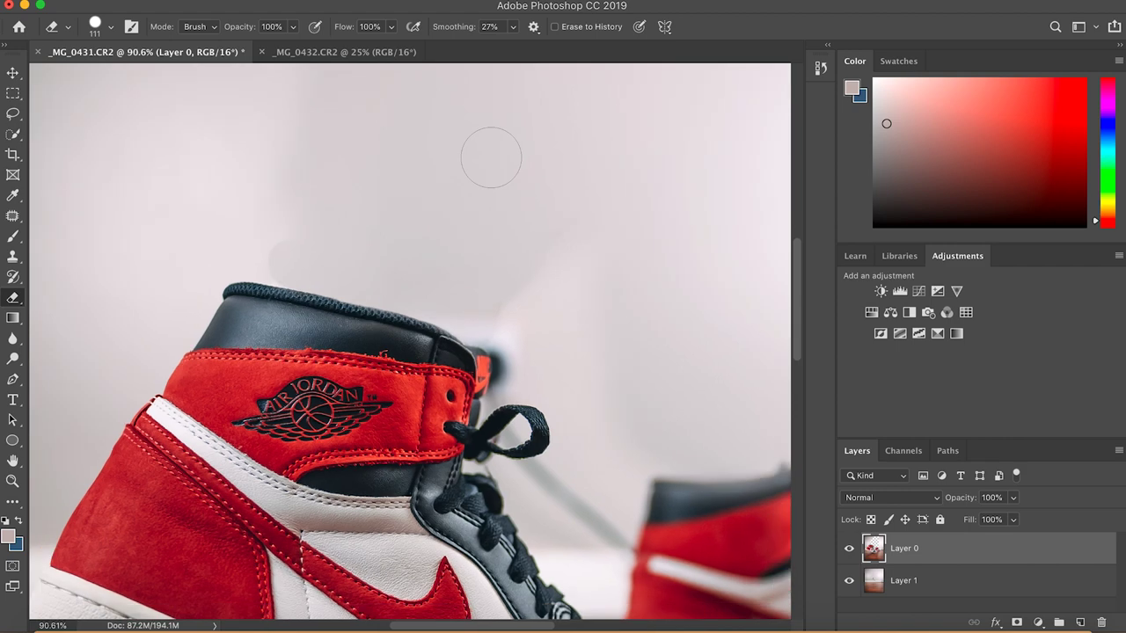
right_click(403, 87)
drag(570, 165, 489, 165)
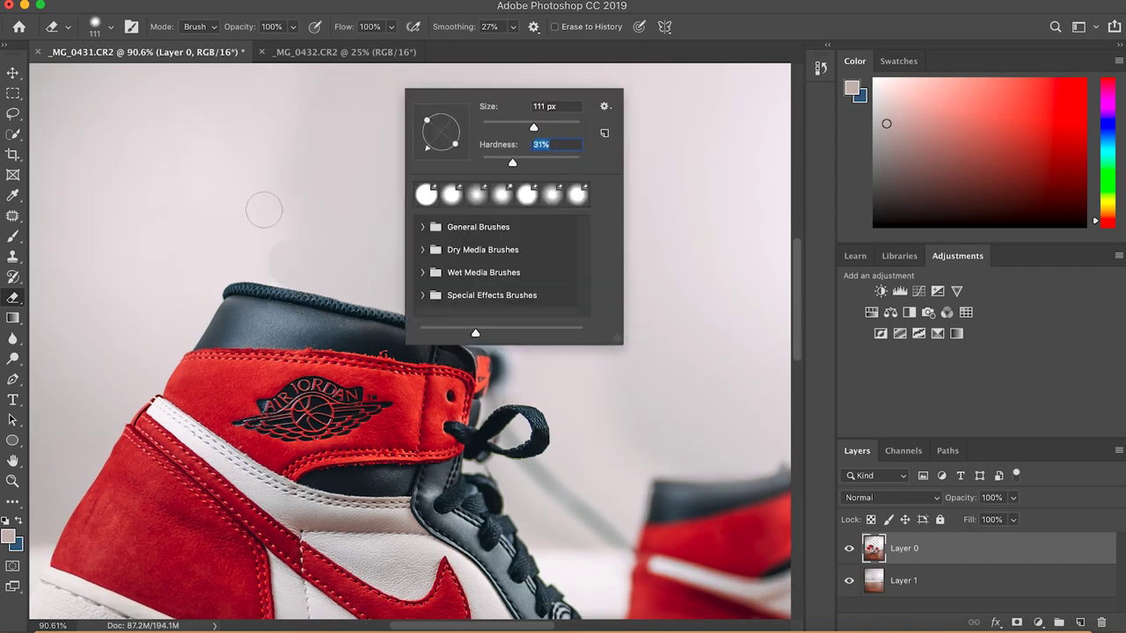
click(273, 216)
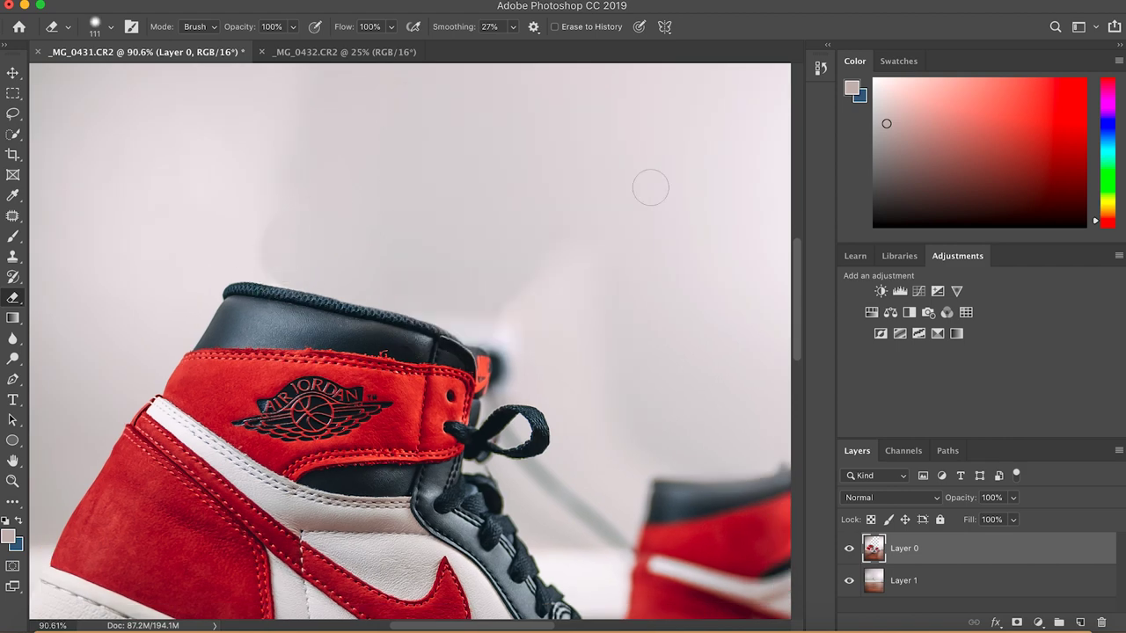
scroll(650, 187, down, 3)
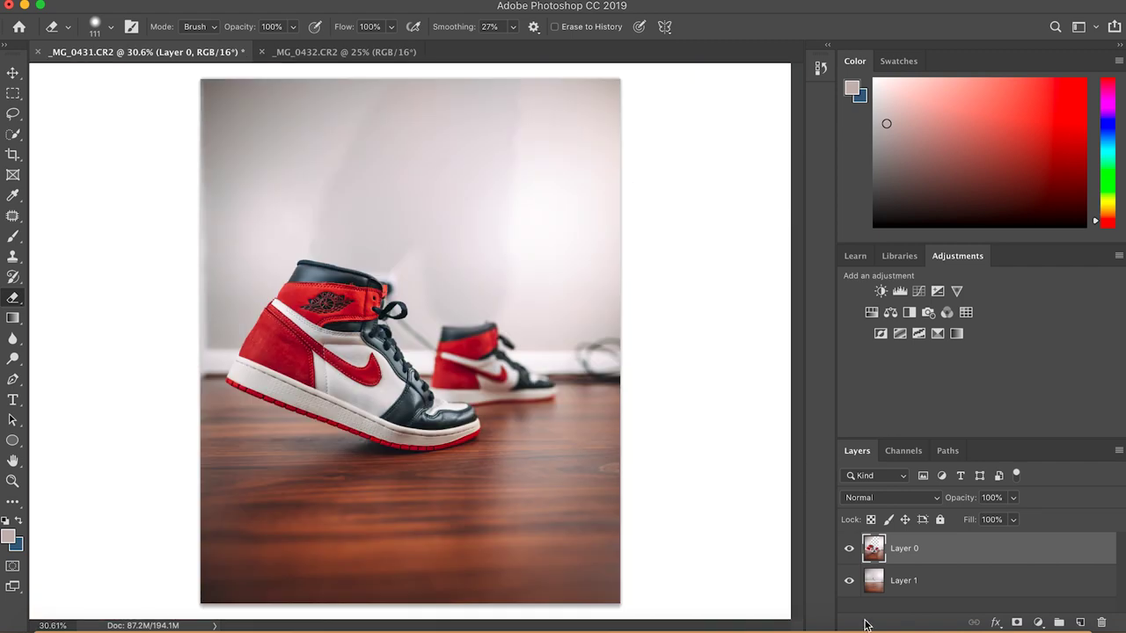
Add a Brightness/Contrast adjustment above plate Layer 1 with Brightness set to 9
click(933, 588)
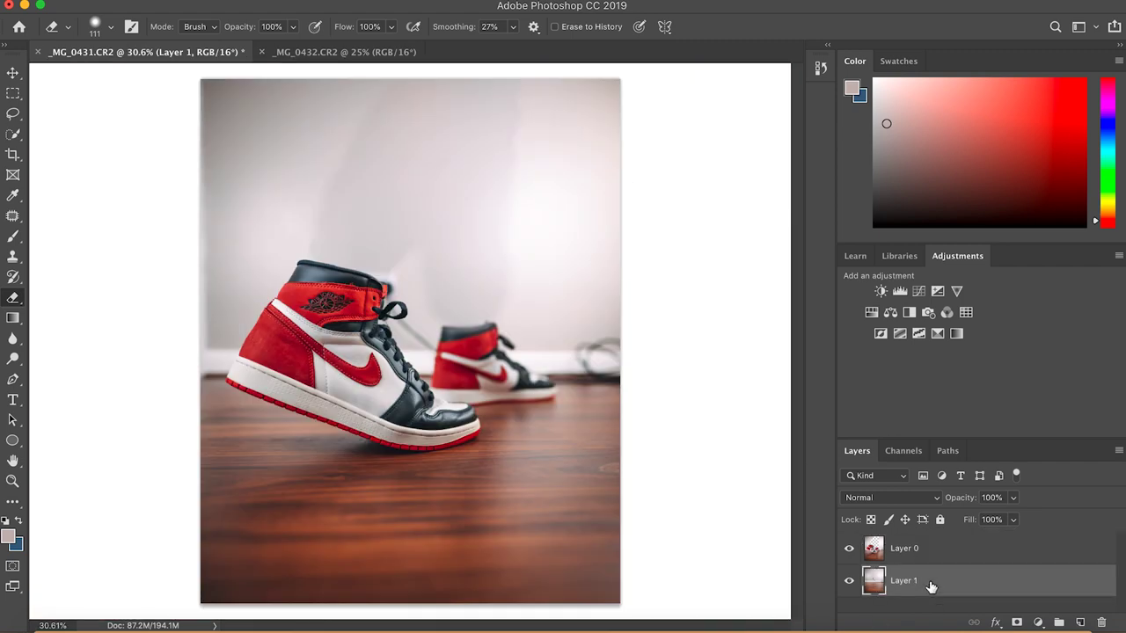
click(1039, 623)
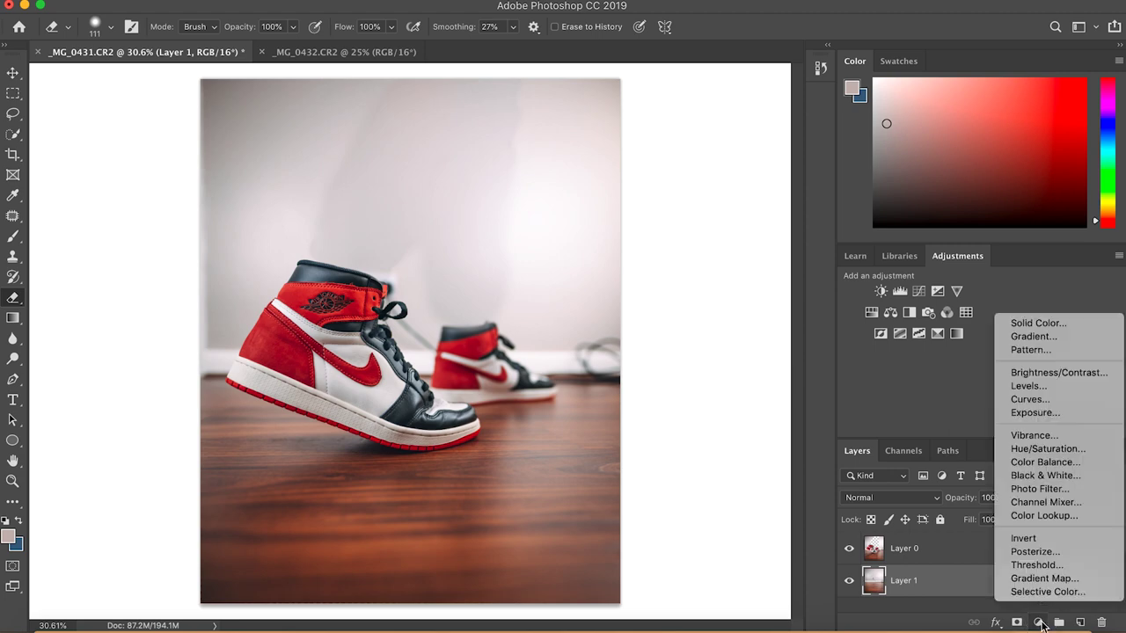
click(1045, 372)
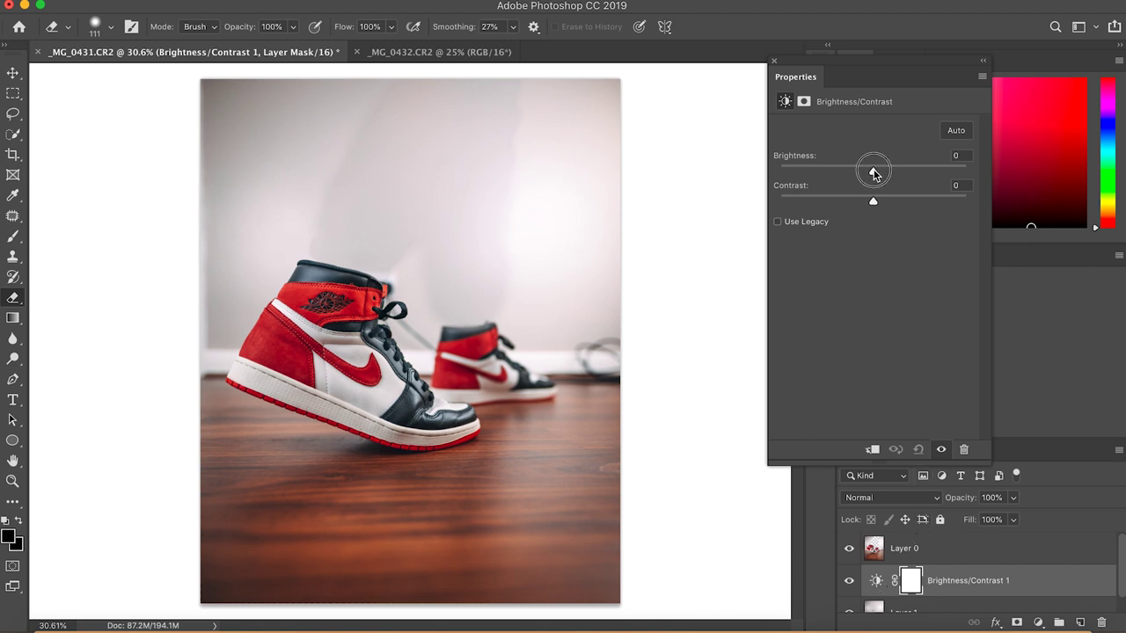
drag(874, 174, 878, 173)
drag(877, 173, 879, 174)
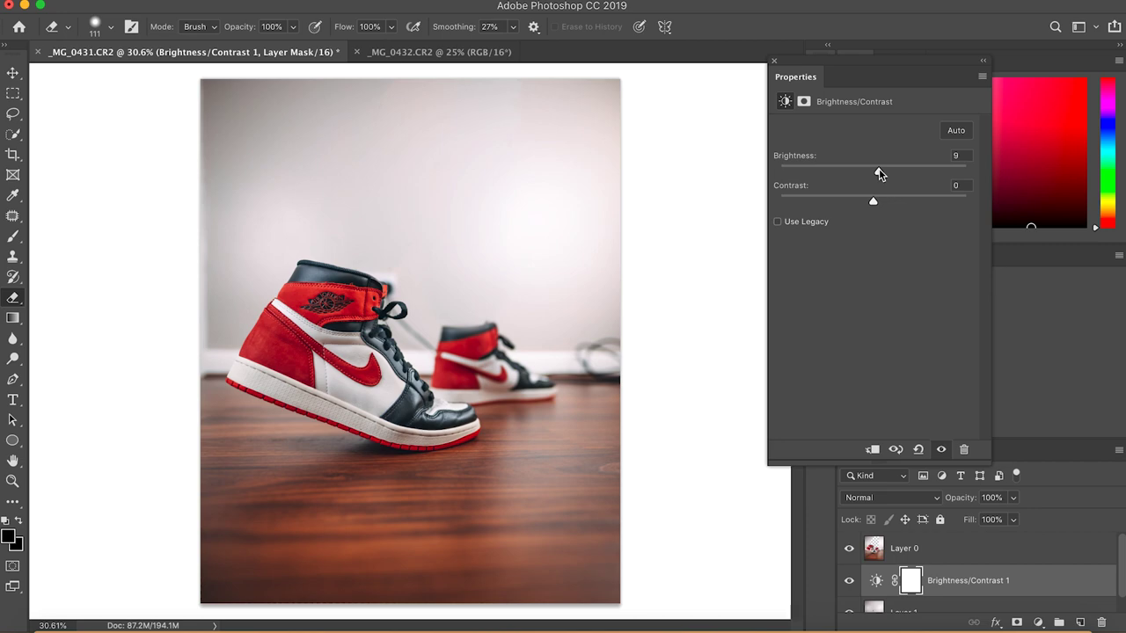
click(775, 60)
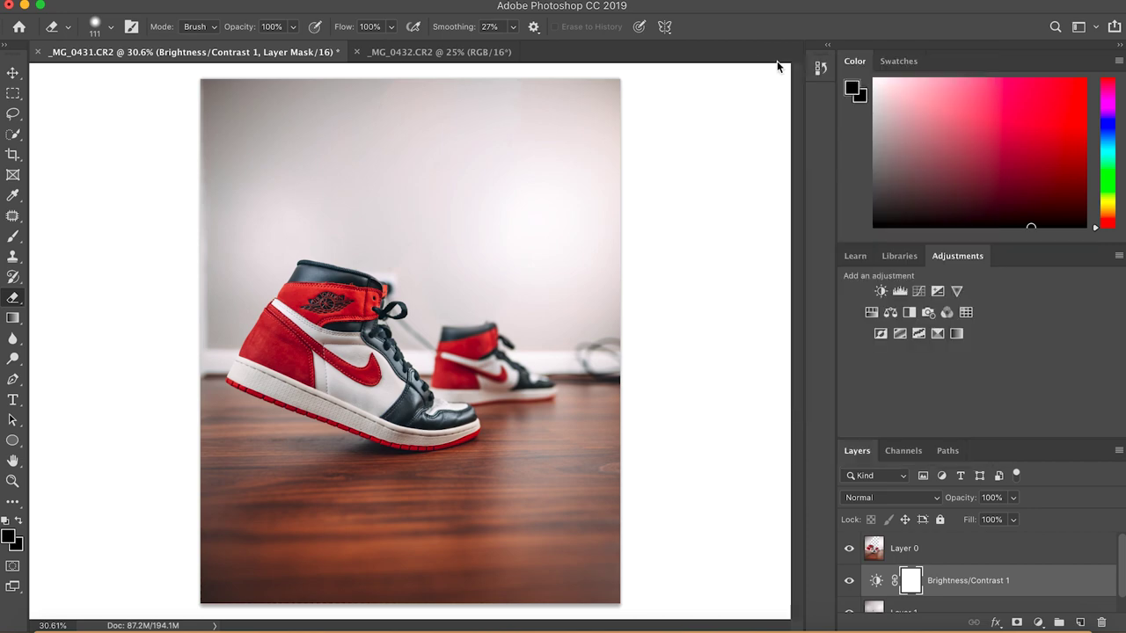
Merge all visible layers into a single Layer 0 with Merge Visible
right_click(969, 549)
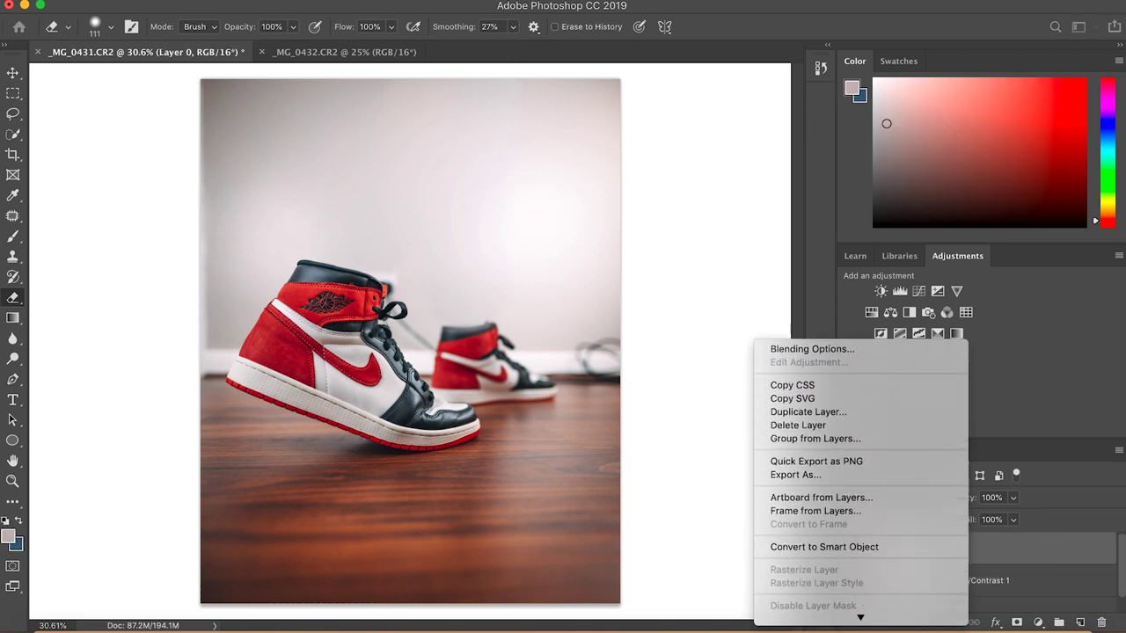
scroll(925, 565, down, 5)
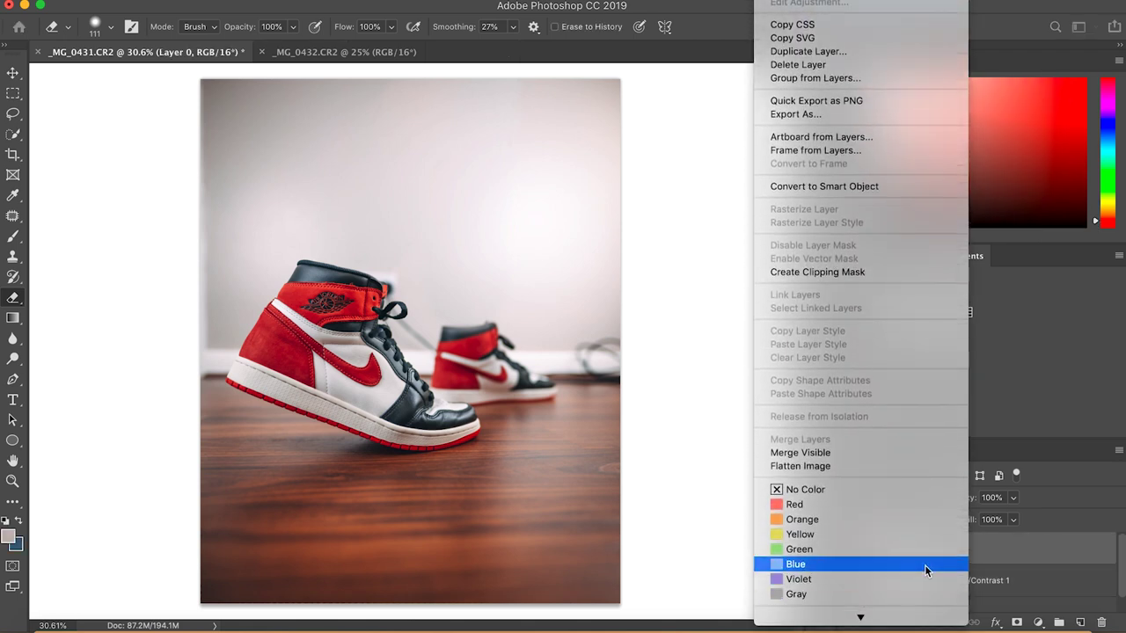
click(842, 453)
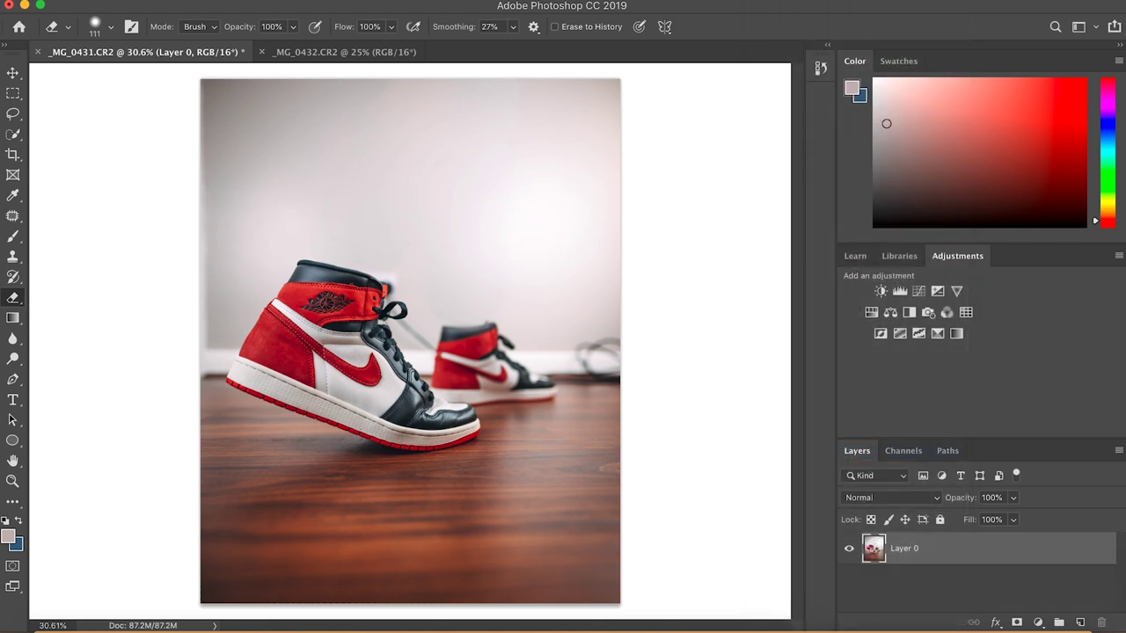
click(13, 216)
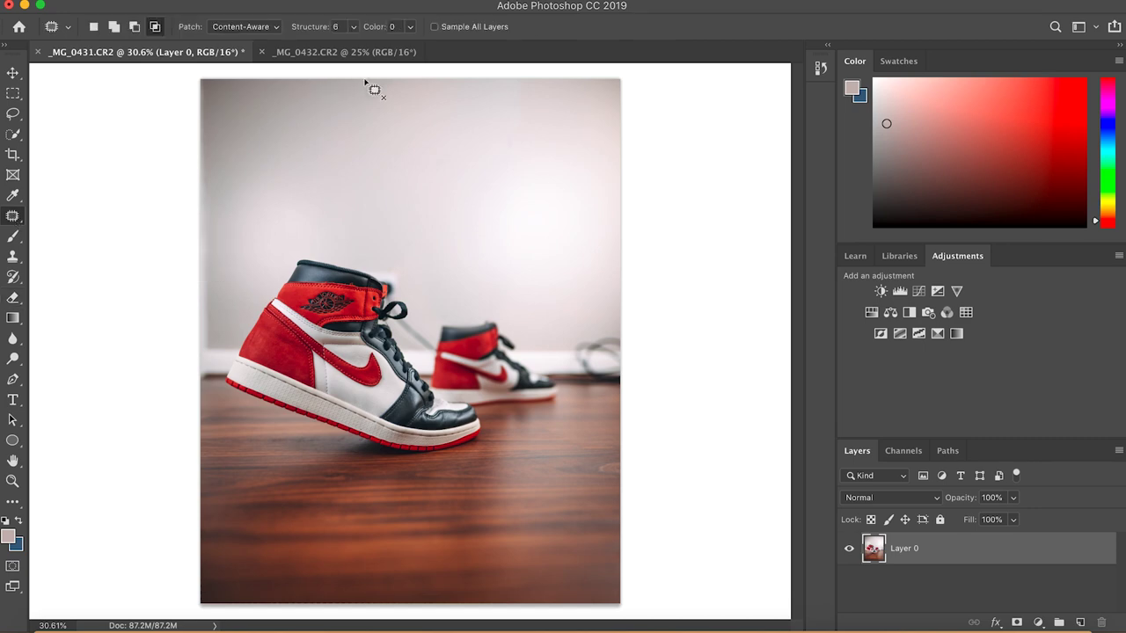
Patch the light blemish at the photo's top edge using nearby clean wall
mouse_move(367, 99)
mouse_down()
mouse_move(404, 113)
mouse_move(427, 81)
mouse_move(390, 68)
mouse_move(368, 101)
mouse_up()
click(13, 217)
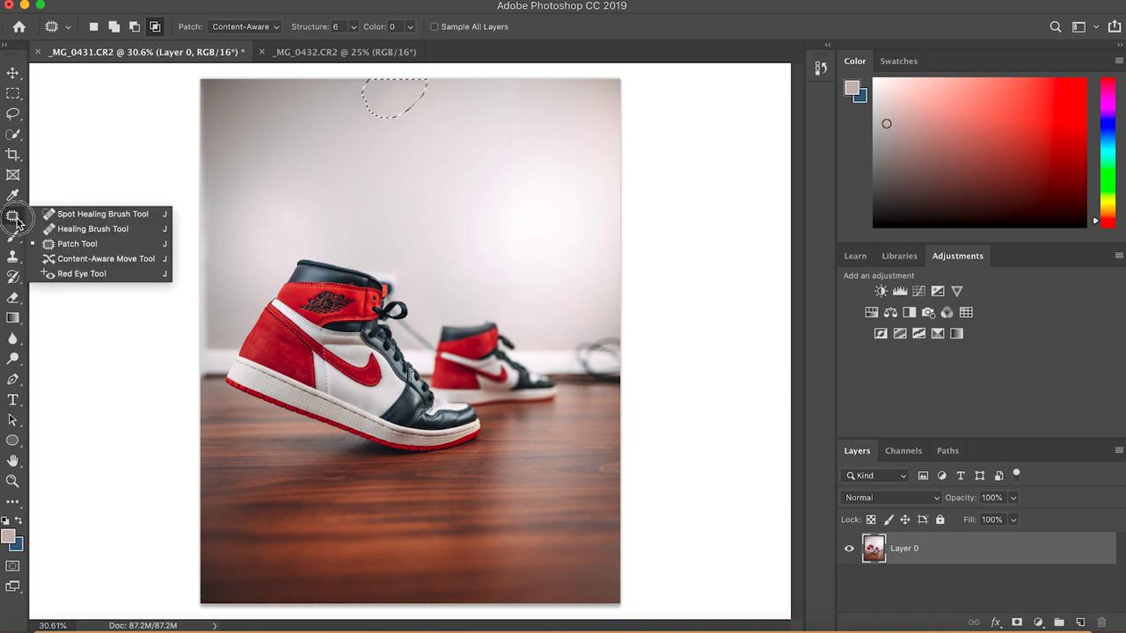
click(70, 244)
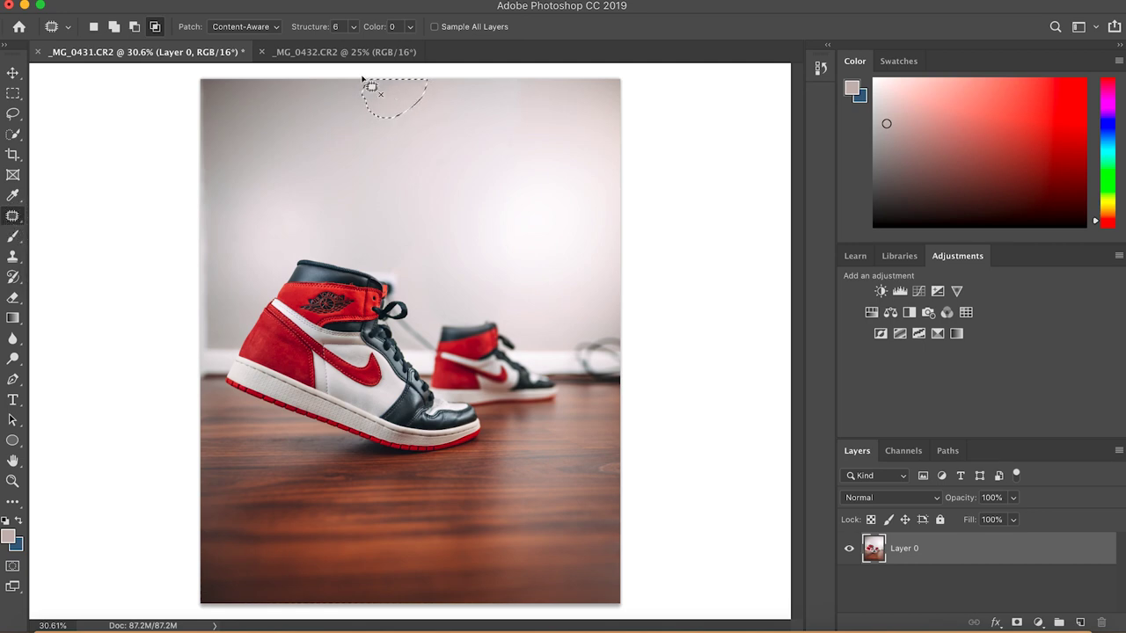
click(388, 102)
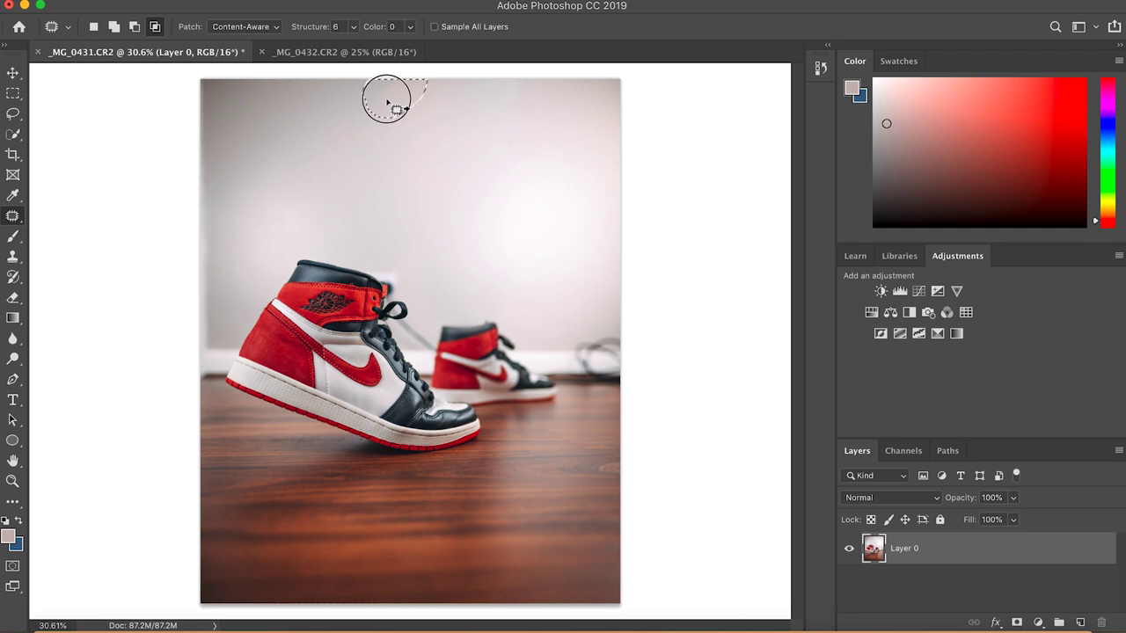
drag(388, 103, 375, 105)
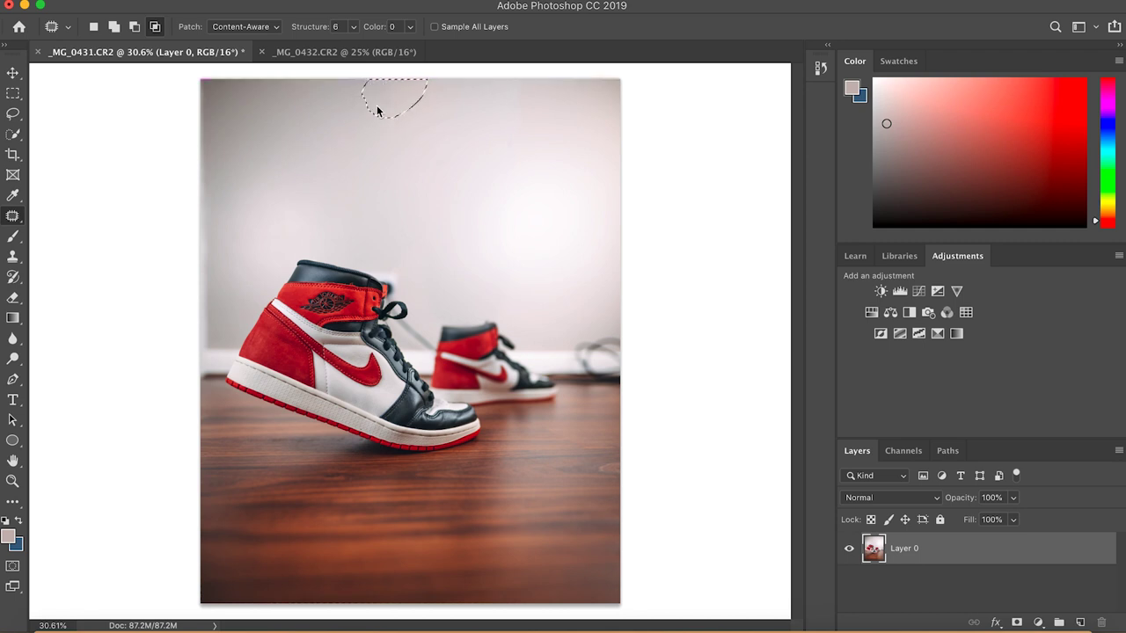
drag(405, 106, 408, 104)
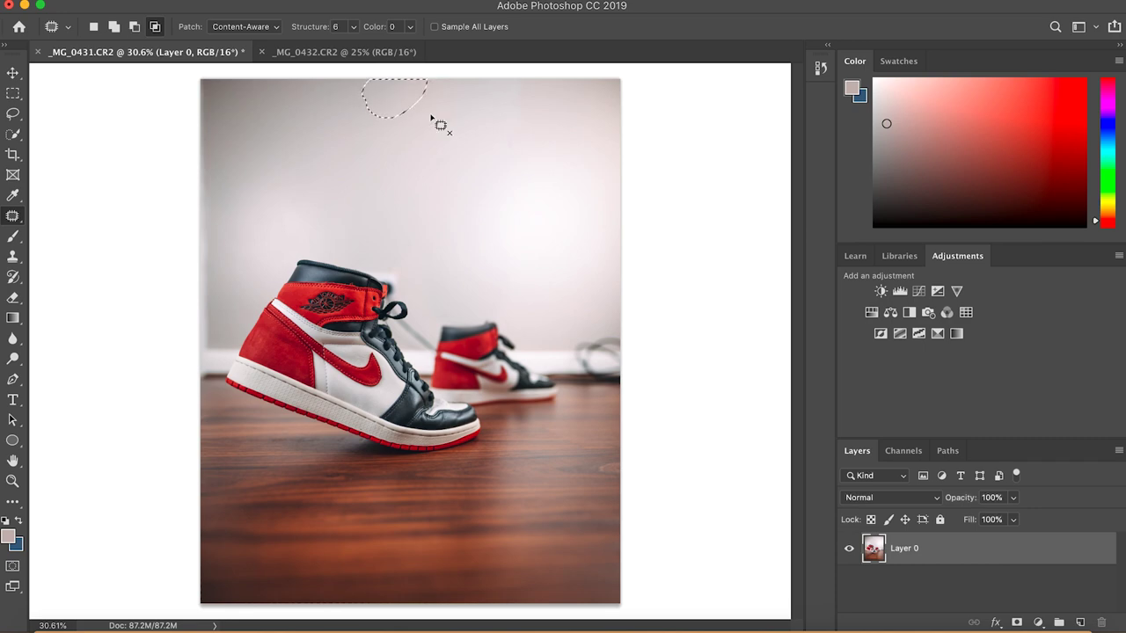
drag(397, 93, 402, 99)
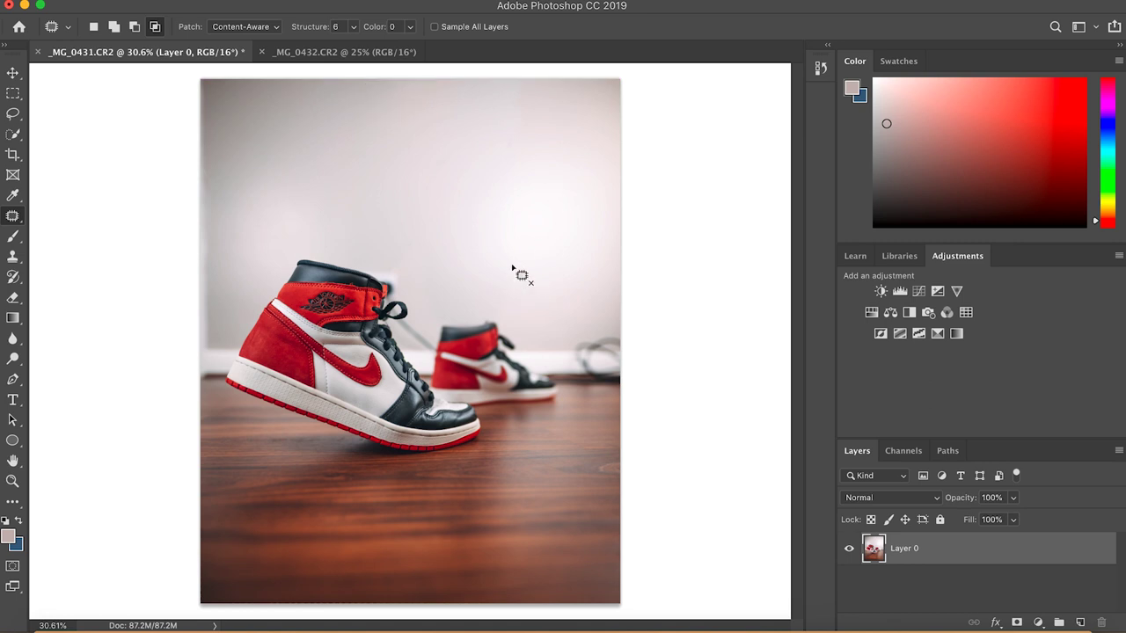
Patch the spots at the right wall edge, above both shoes, and around the lace loop
mouse_move(513, 269)
mouse_down()
mouse_move(502, 263)
mouse_move(485, 284)
mouse_move(498, 306)
mouse_move(512, 271)
mouse_move(505, 284)
mouse_up()
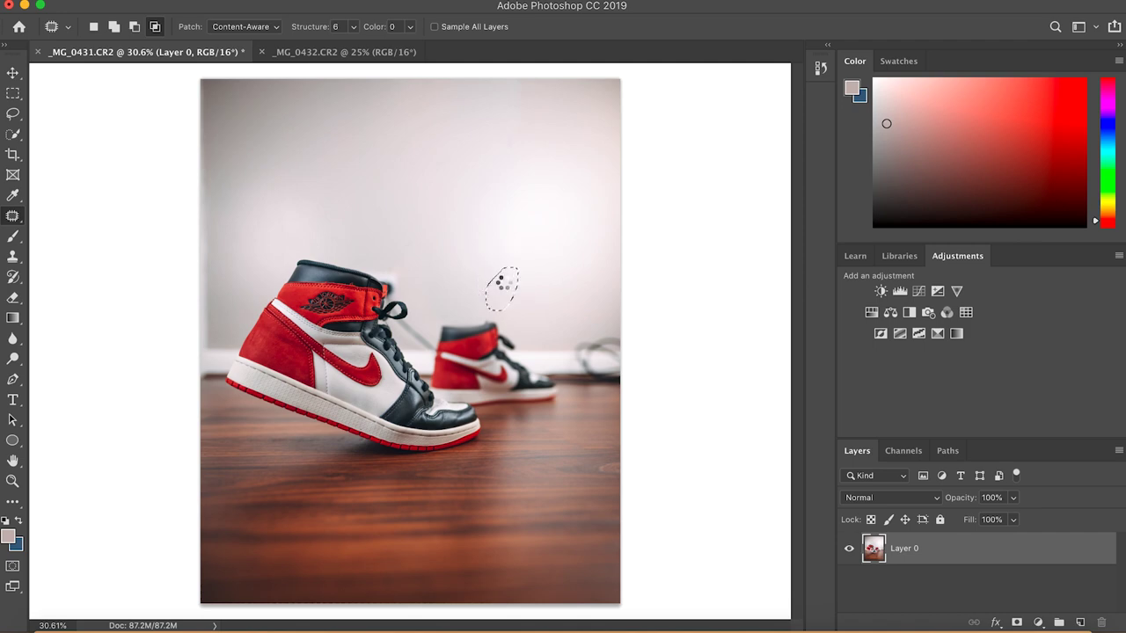
click(590, 252)
mouse_move(341, 195)
mouse_down()
mouse_move(332, 244)
mouse_move(376, 229)
mouse_move(387, 198)
mouse_move(359, 182)
mouse_move(337, 201)
mouse_move(359, 214)
mouse_move(448, 189)
mouse_move(483, 213)
mouse_move(518, 209)
mouse_move(497, 249)
mouse_move(476, 253)
mouse_move(488, 213)
mouse_move(475, 204)
mouse_move(458, 249)
mouse_move(385, 239)
mouse_move(392, 203)
mouse_move(369, 188)
mouse_move(359, 222)
mouse_move(434, 225)
mouse_move(349, 217)
mouse_move(551, 183)
mouse_up()
mouse_move(365, 239)
mouse_down()
mouse_move(356, 182)
mouse_move(383, 227)
mouse_move(380, 212)
mouse_up()
mouse_move(496, 276)
mouse_down()
mouse_move(458, 301)
mouse_move(510, 284)
mouse_move(490, 271)
mouse_move(489, 293)
mouse_up()
click(553, 302)
mouse_move(411, 238)
mouse_down()
mouse_move(385, 274)
mouse_move(412, 251)
mouse_move(402, 244)
mouse_move(409, 251)
mouse_up()
Zoom out to review the patched composite, then bring up the blurred bench photo _MG_3933.CR2
scroll(494, 239, down, 3)
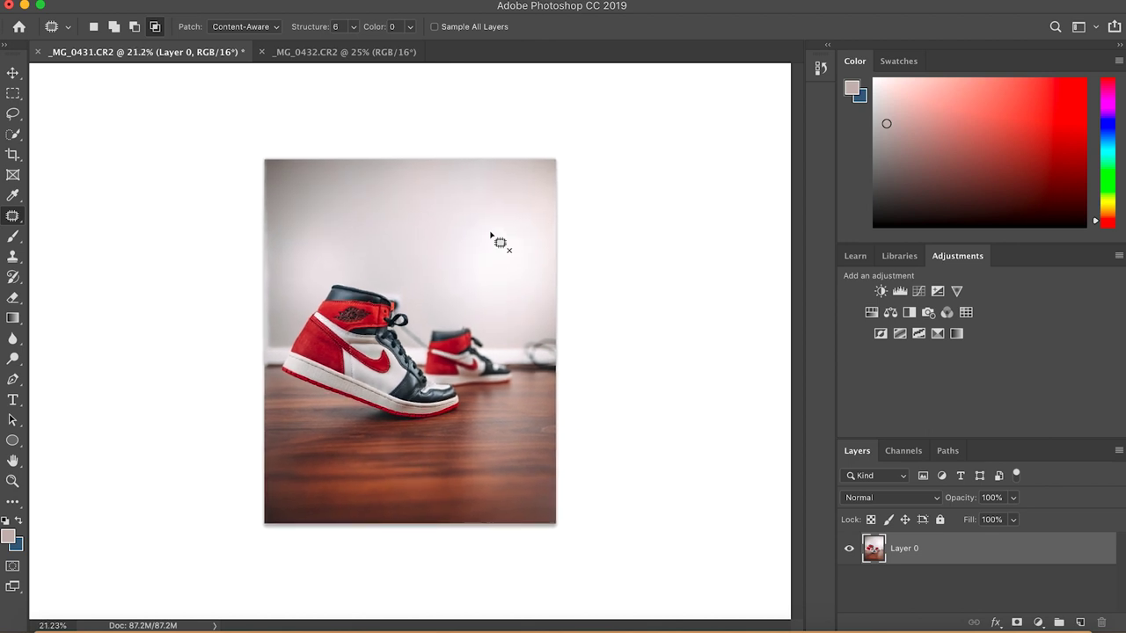
scroll(495, 239, down, 1)
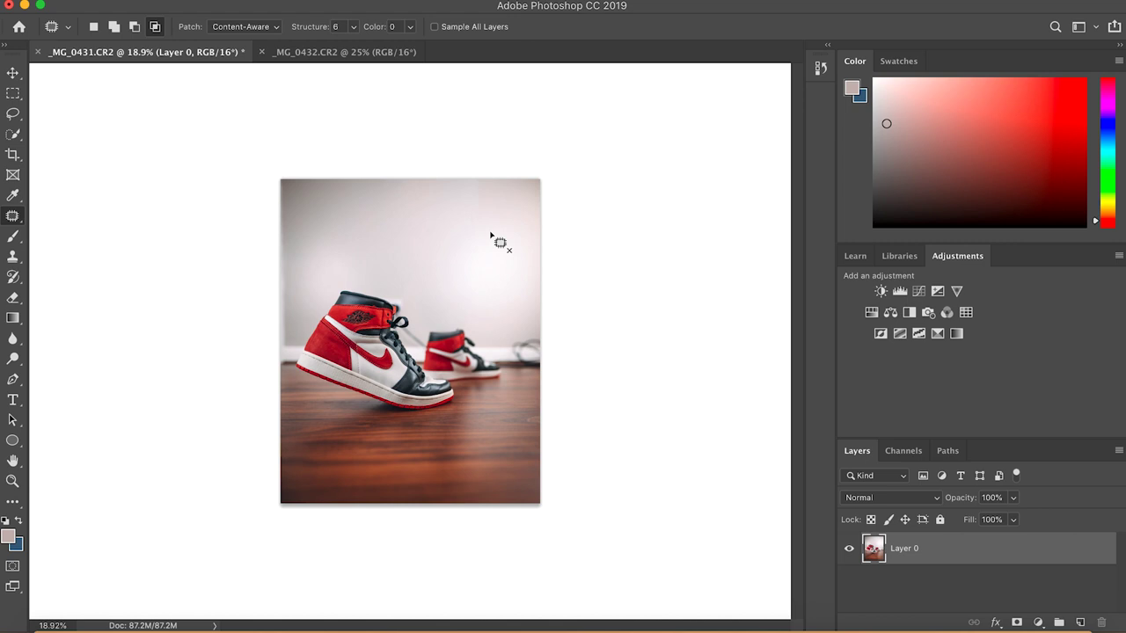
key(alt)
key(super+shift+5)
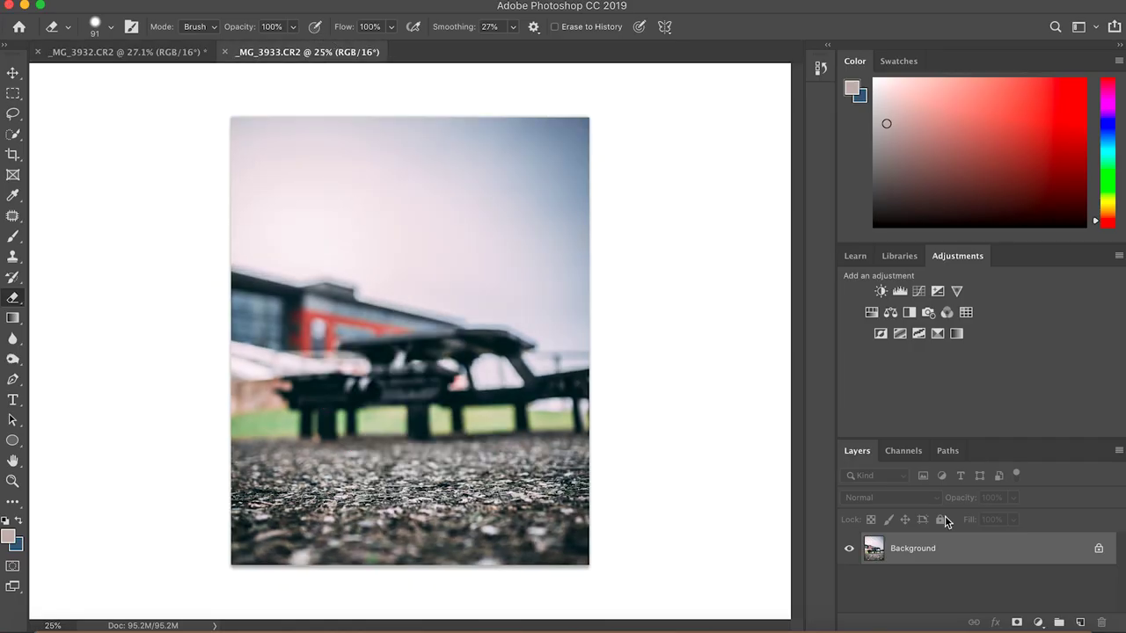
Copy the blurred bench plate from _MG_3933.CR2 into _MG_3932.CR2 as Layer 1
click(167, 54)
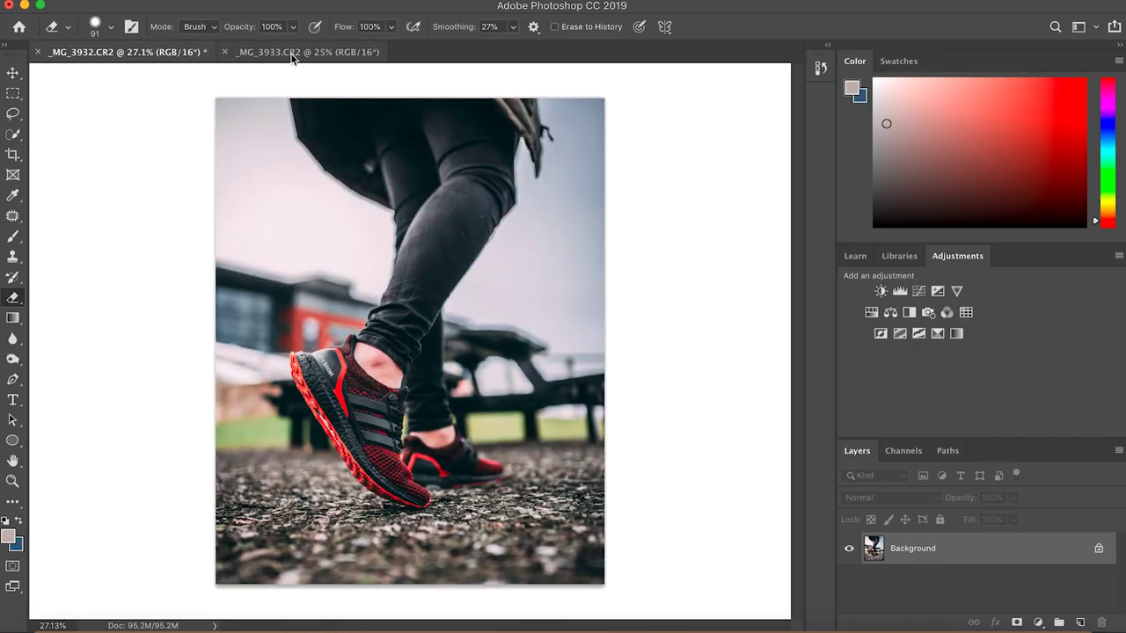
click(293, 55)
drag(944, 543, 401, 328)
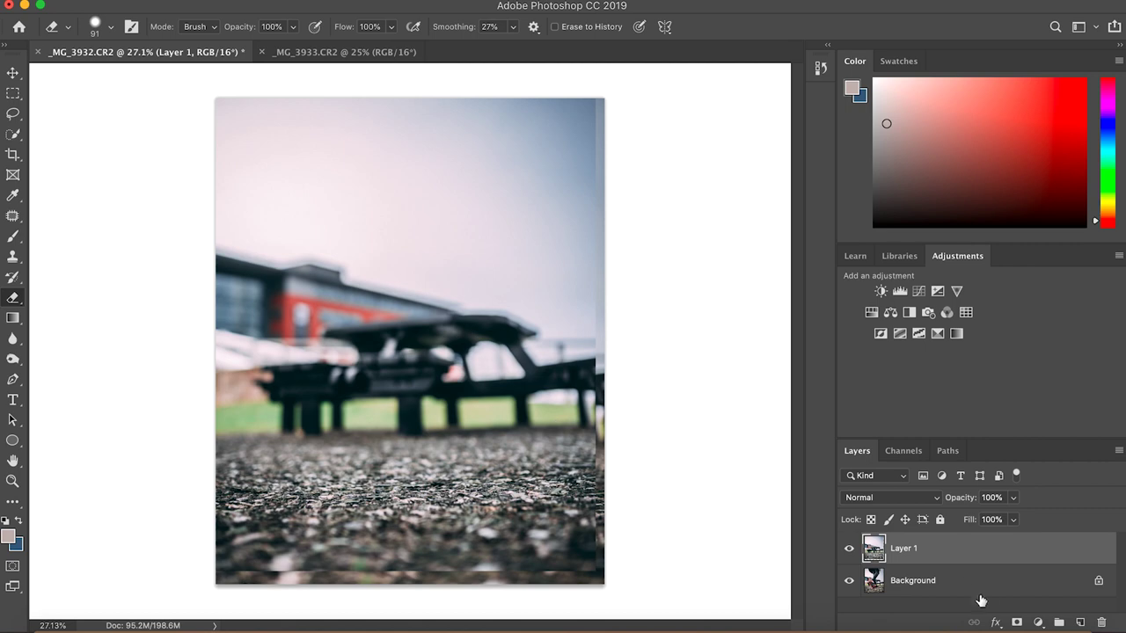
Align Layer 1 over the sneaker photo in Lighten mode, then set it back to Normal
click(886, 498)
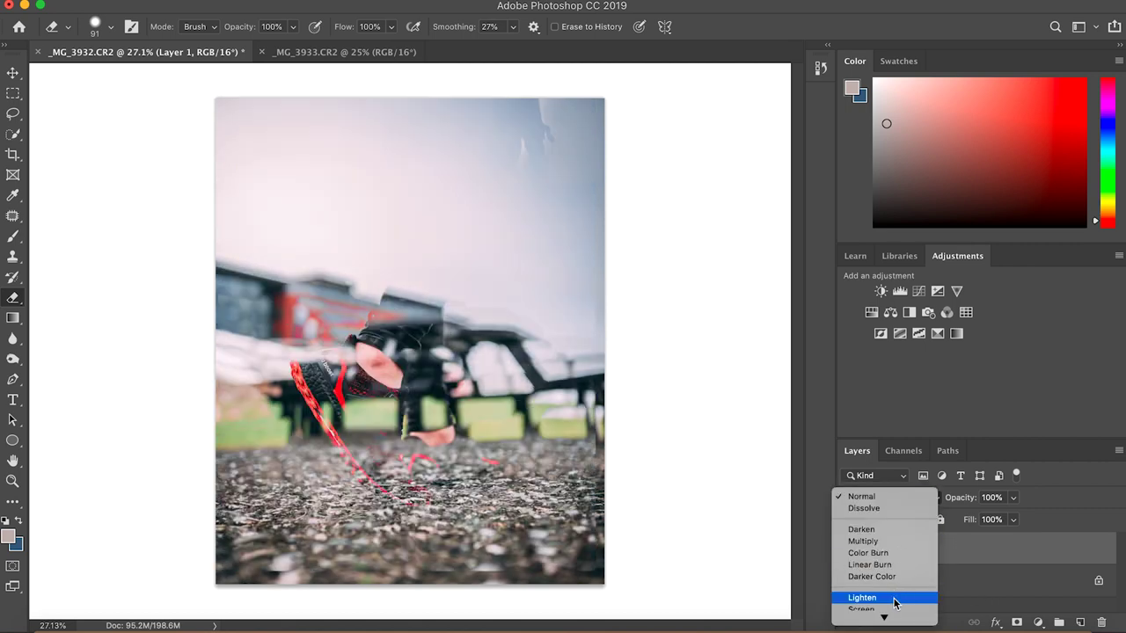
key(Return)
click(12, 73)
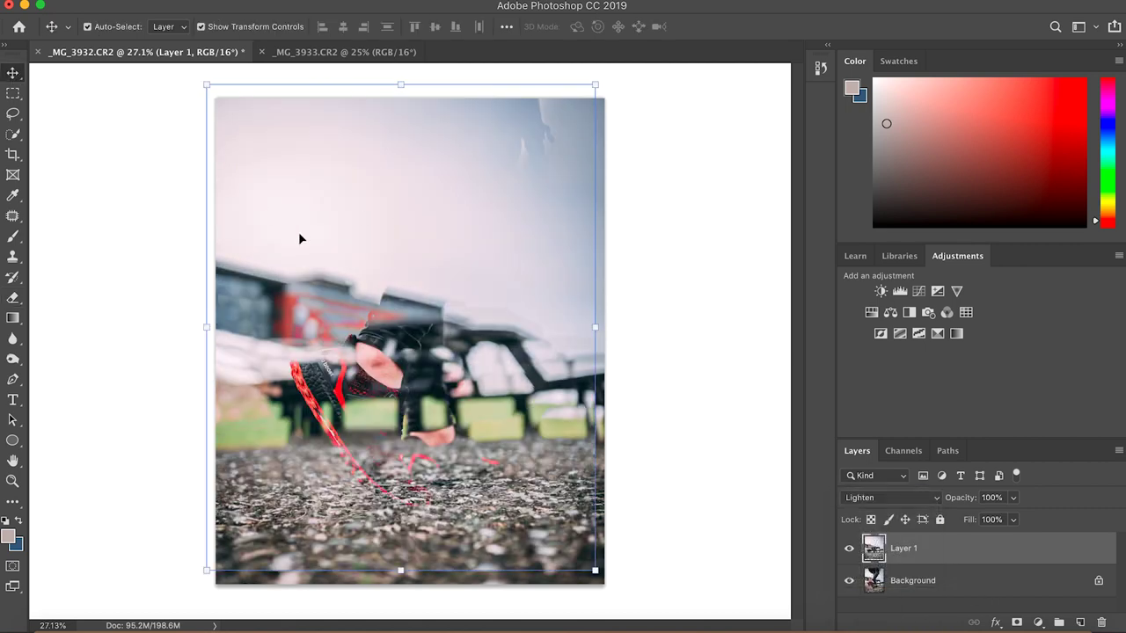
drag(298, 232, 309, 250)
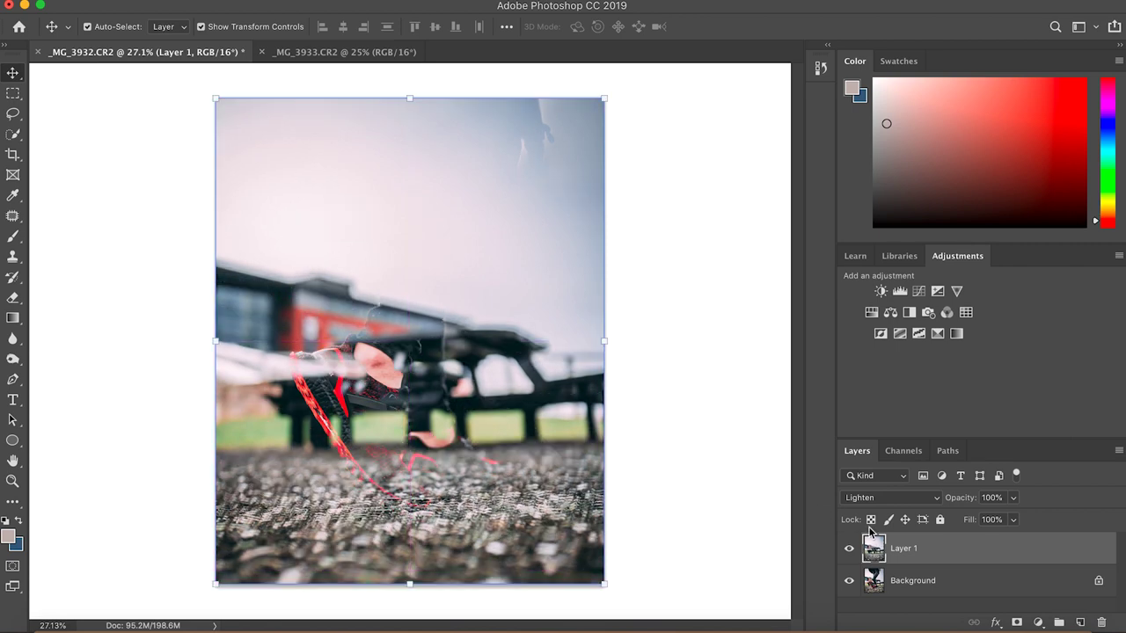
click(924, 499)
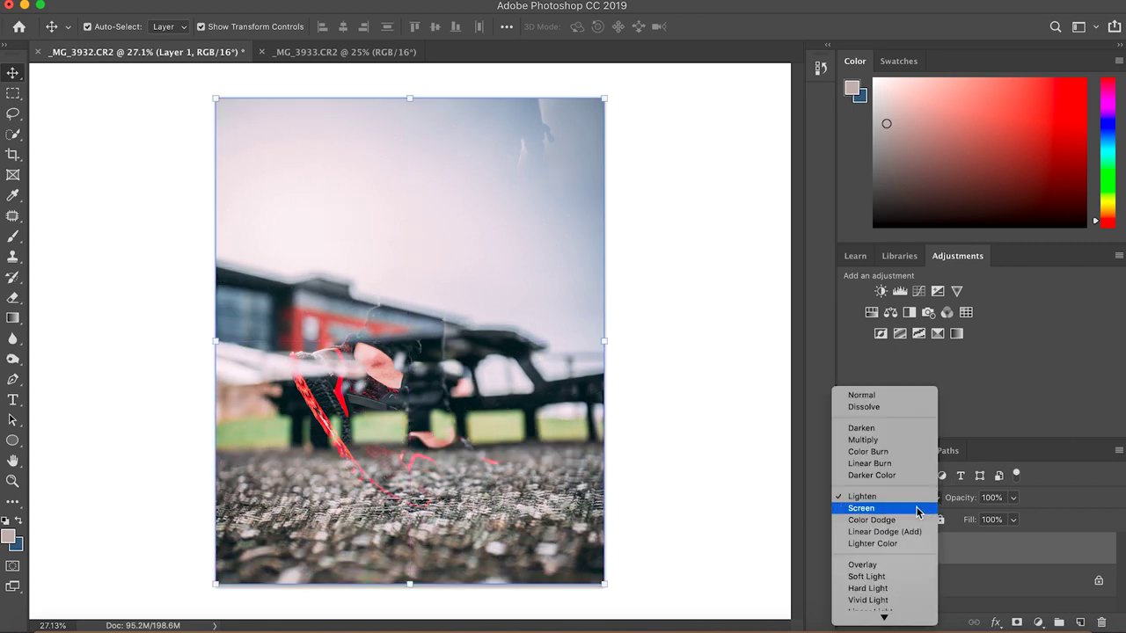
click(880, 392)
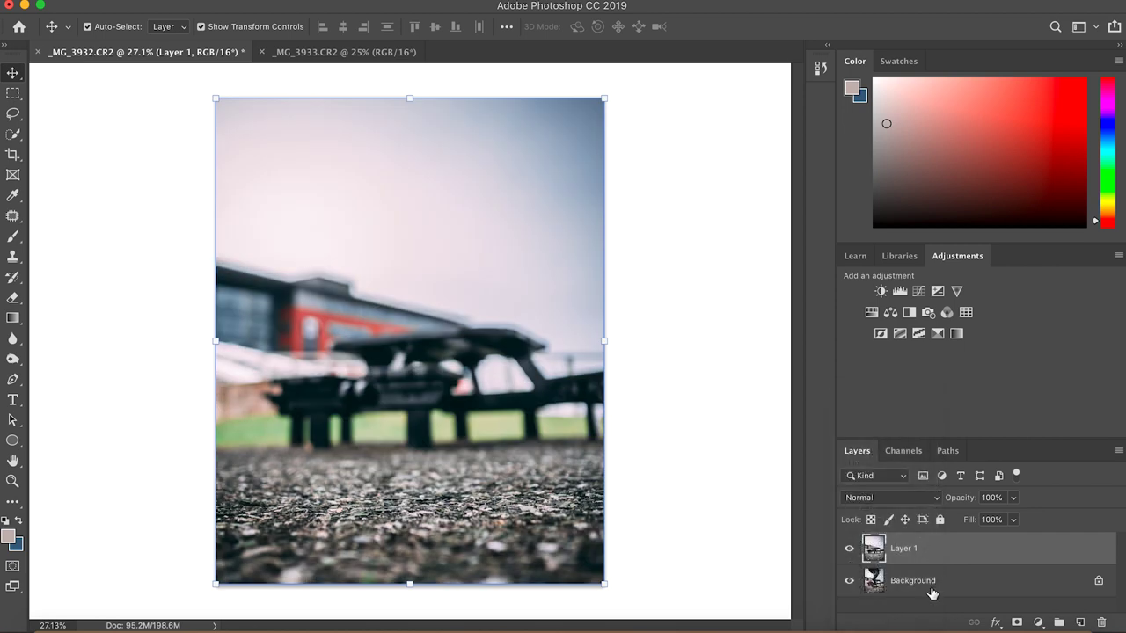
double_click(932, 594)
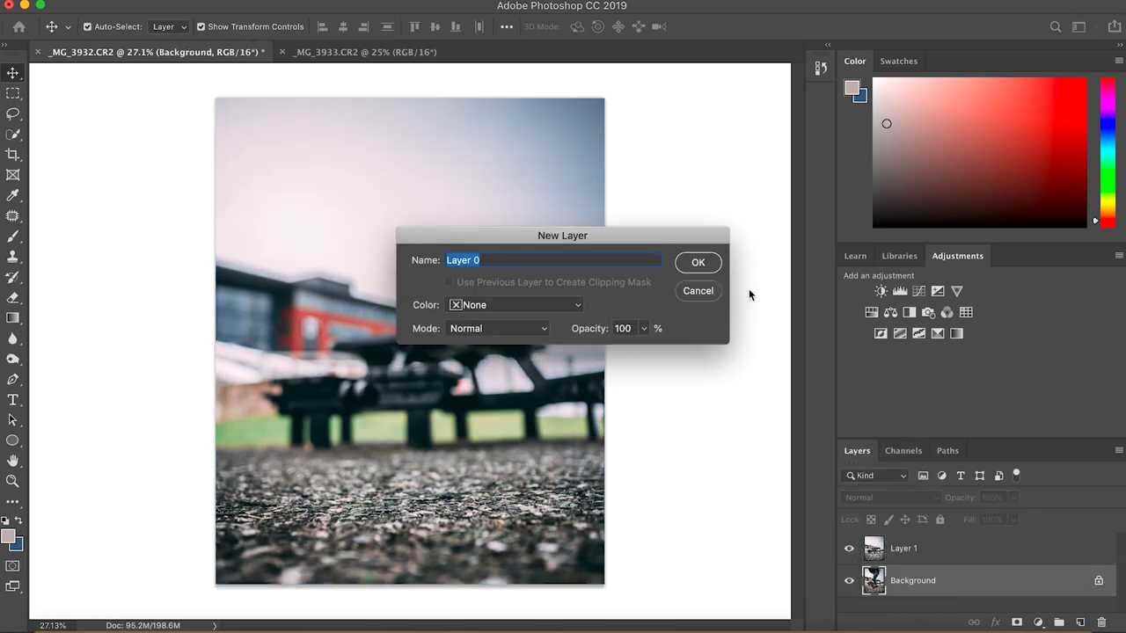
Unlock the sneaker photo as Layer 0, stack it above bench Layer 1, and target it with the Eraser
click(697, 264)
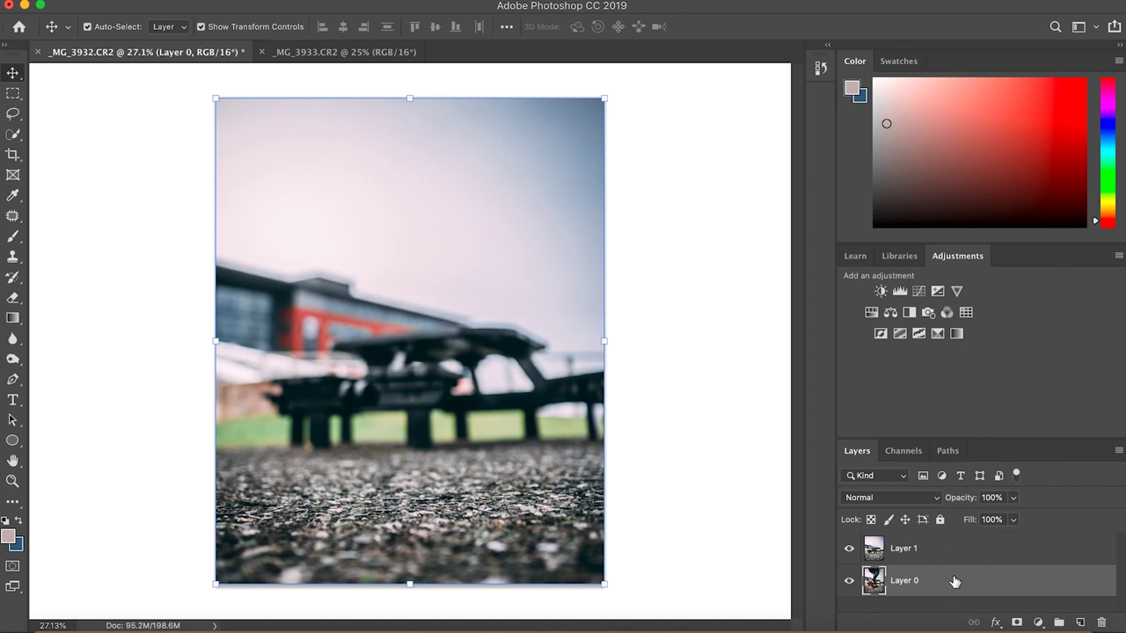
drag(955, 582, 952, 540)
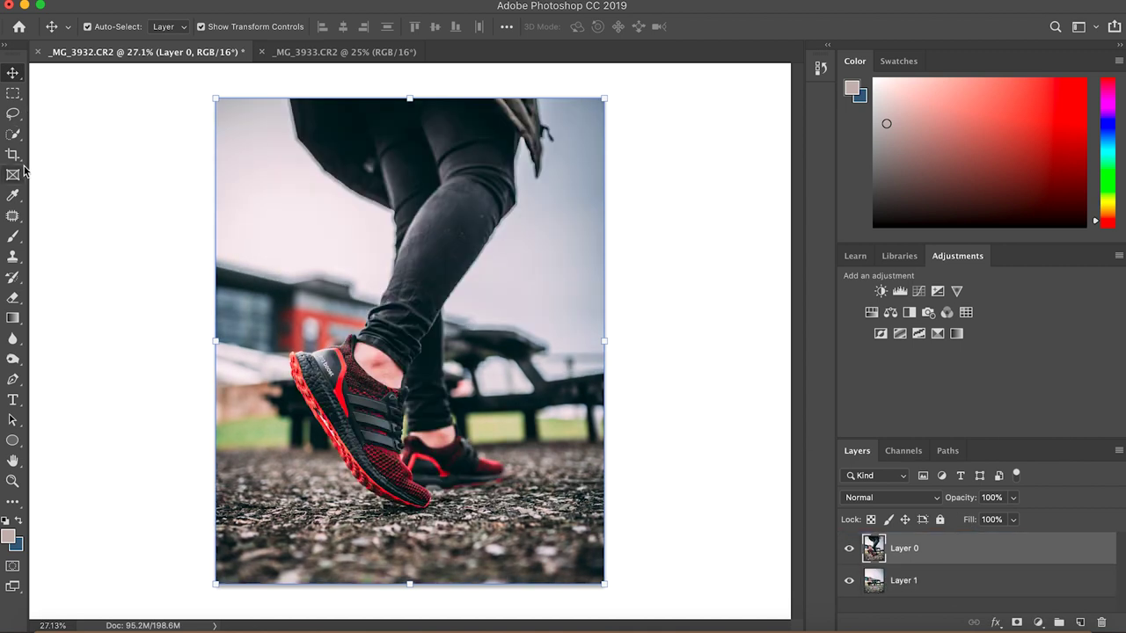
click(177, 274)
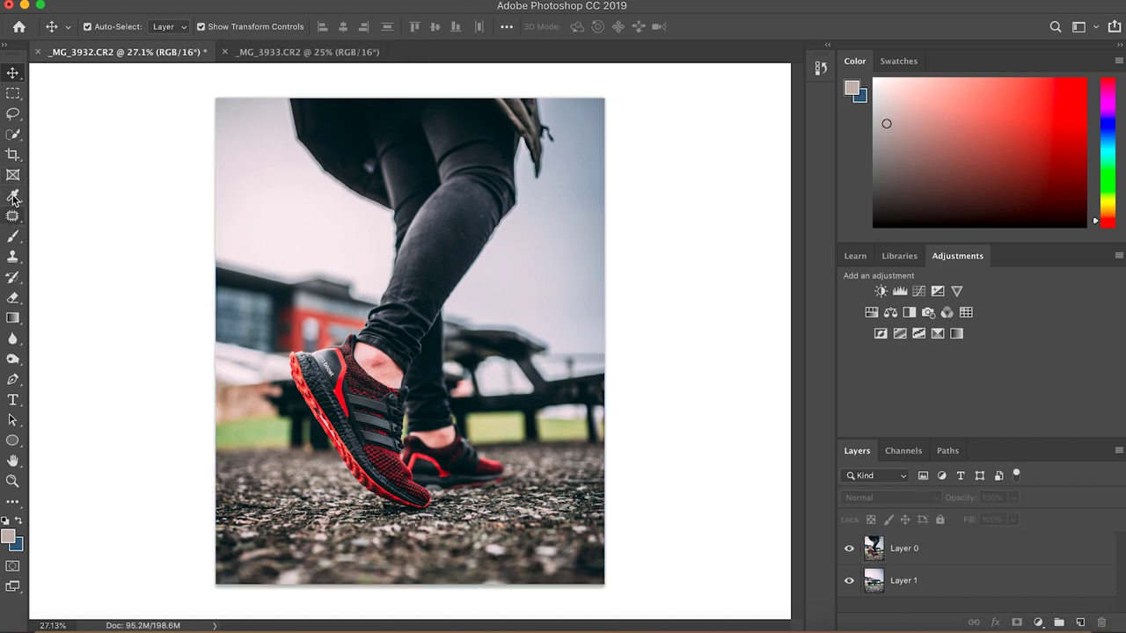
click(14, 299)
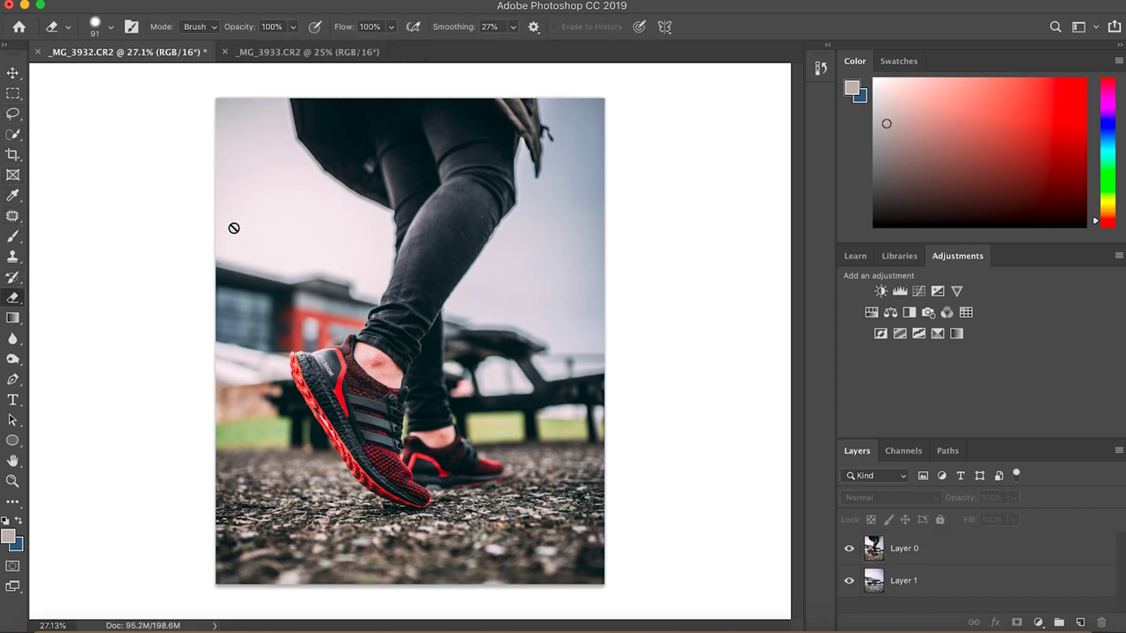
click(921, 544)
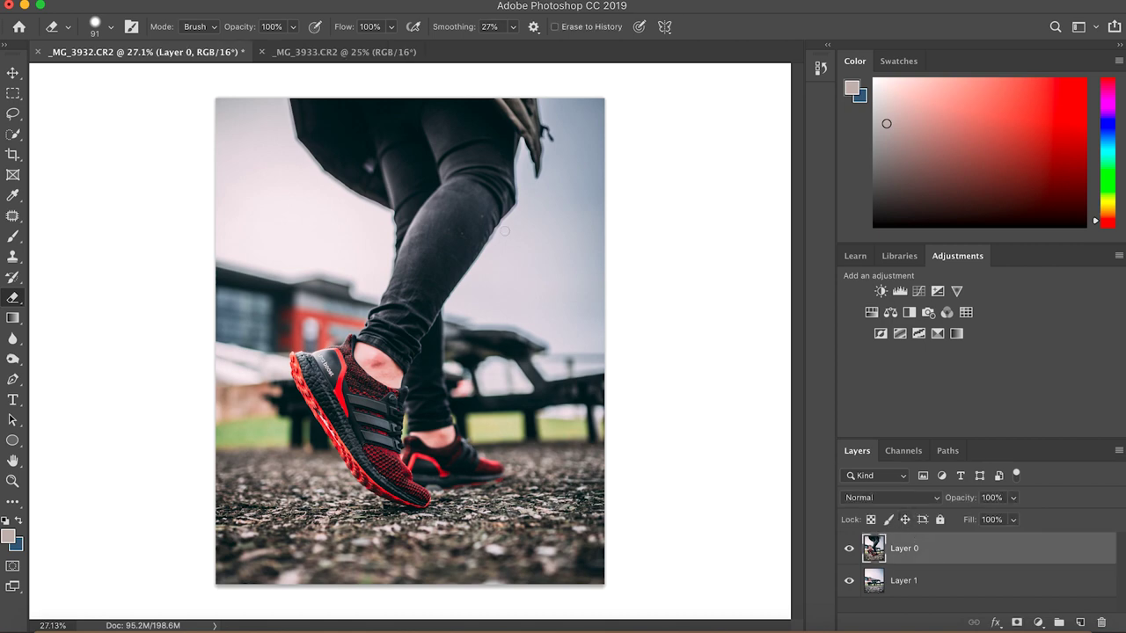
With a 380 px, 26% hardness Eraser, remove the umbrella tip, coat and legs from Layer 0
right_click(446, 212)
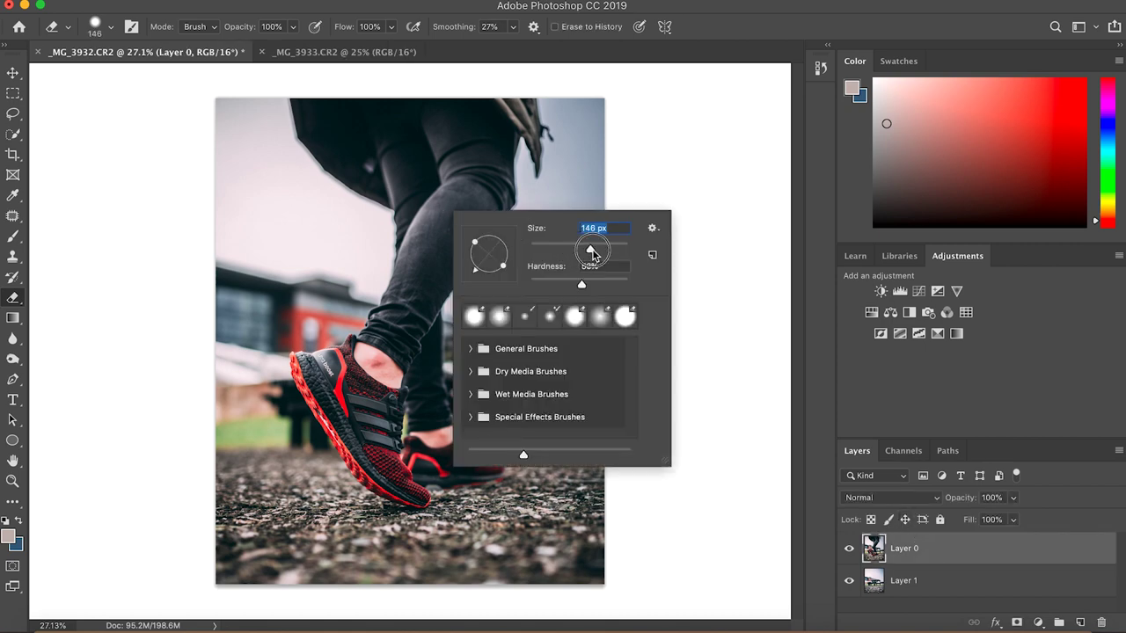
key(Return)
mouse_move(524, 126)
mouse_down()
mouse_move(537, 170)
mouse_move(524, 104)
mouse_move(498, 97)
mouse_move(540, 124)
mouse_move(536, 150)
mouse_move(447, 126)
mouse_move(492, 111)
mouse_move(482, 95)
mouse_move(288, 90)
mouse_move(288, 121)
mouse_move(324, 157)
mouse_up()
right_click(327, 156)
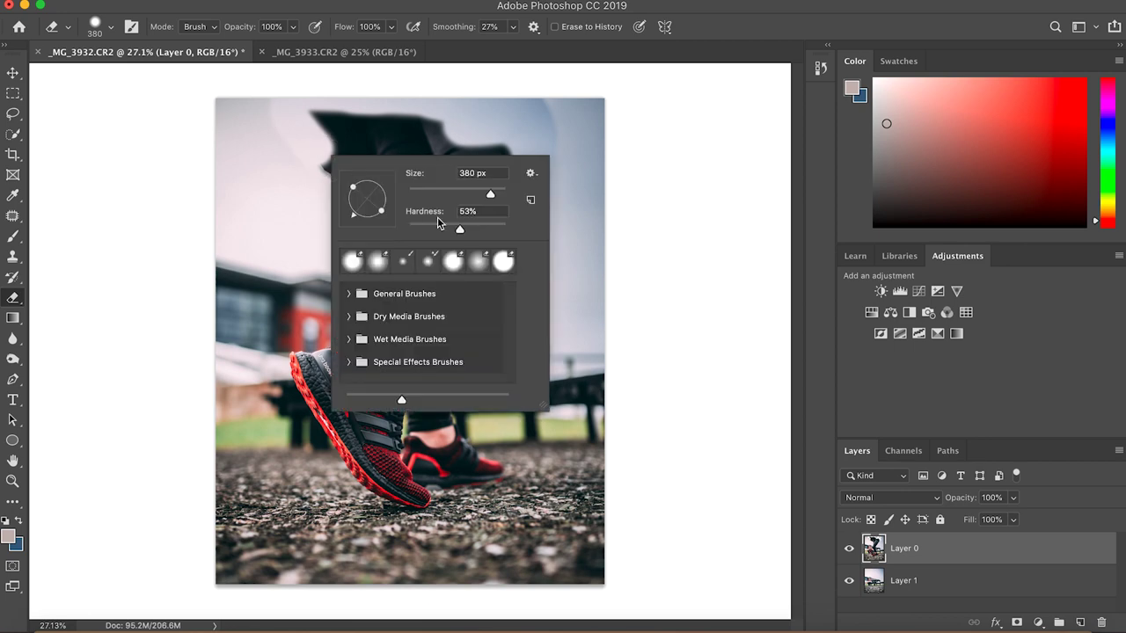
key(Return)
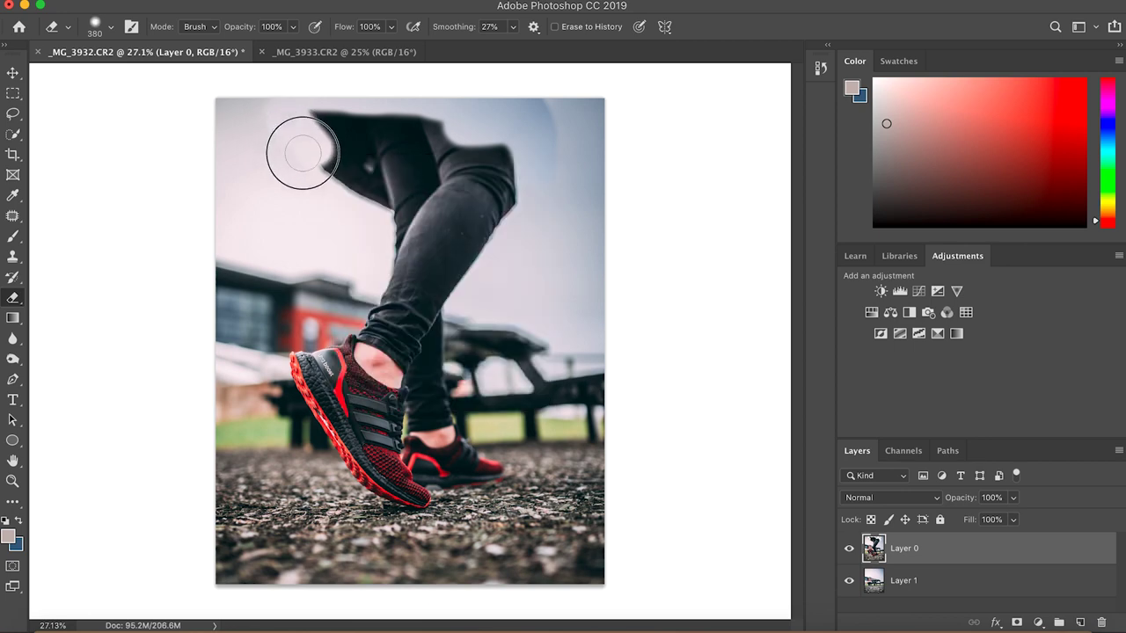
mouse_move(332, 168)
mouse_down()
mouse_move(319, 131)
mouse_move(382, 201)
mouse_move(322, 113)
mouse_move(434, 126)
mouse_move(440, 111)
mouse_move(432, 133)
mouse_move(504, 158)
mouse_move(498, 132)
mouse_move(596, 118)
mouse_move(536, 100)
mouse_move(506, 173)
mouse_move(518, 176)
mouse_move(631, 115)
mouse_move(483, 230)
mouse_move(397, 156)
mouse_move(428, 171)
mouse_move(372, 161)
mouse_move(465, 188)
mouse_move(468, 261)
mouse_move(425, 326)
mouse_move(433, 332)
mouse_move(422, 238)
mouse_move(370, 222)
mouse_move(455, 254)
mouse_move(437, 235)
mouse_move(377, 322)
mouse_move(402, 251)
mouse_move(400, 327)
mouse_move(428, 350)
mouse_move(437, 401)
mouse_move(373, 300)
mouse_up()
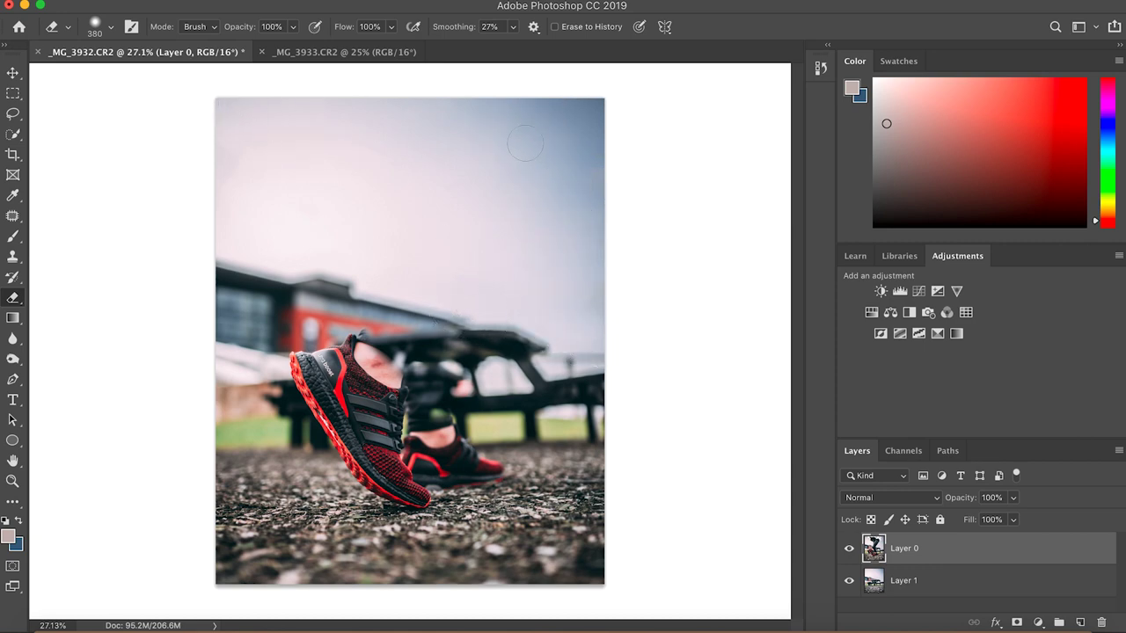
Zoom in, shrink the Eraser, and erase the reddish ankle skin along the front shoe collar
key(super+equal)
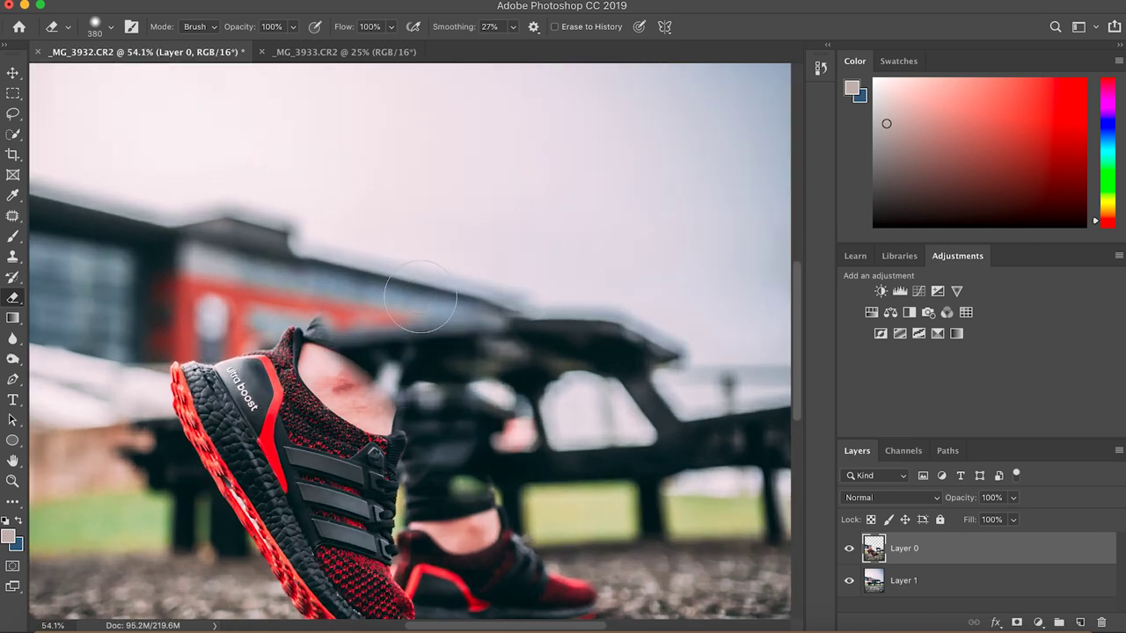
right_click(421, 297)
drag(570, 328, 532, 334)
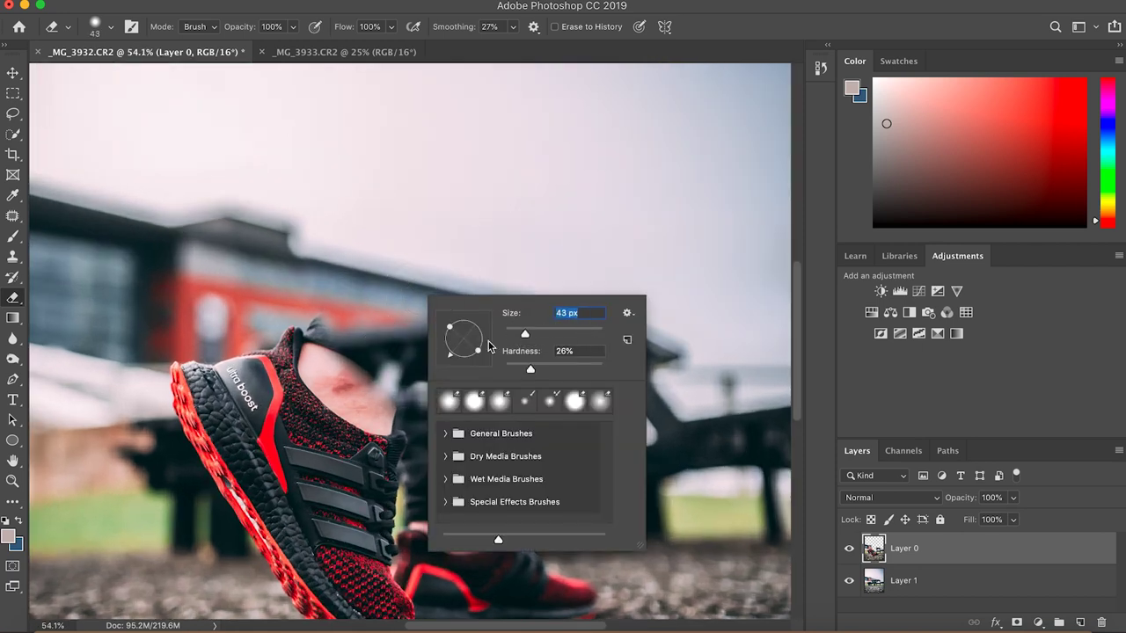
key(Return)
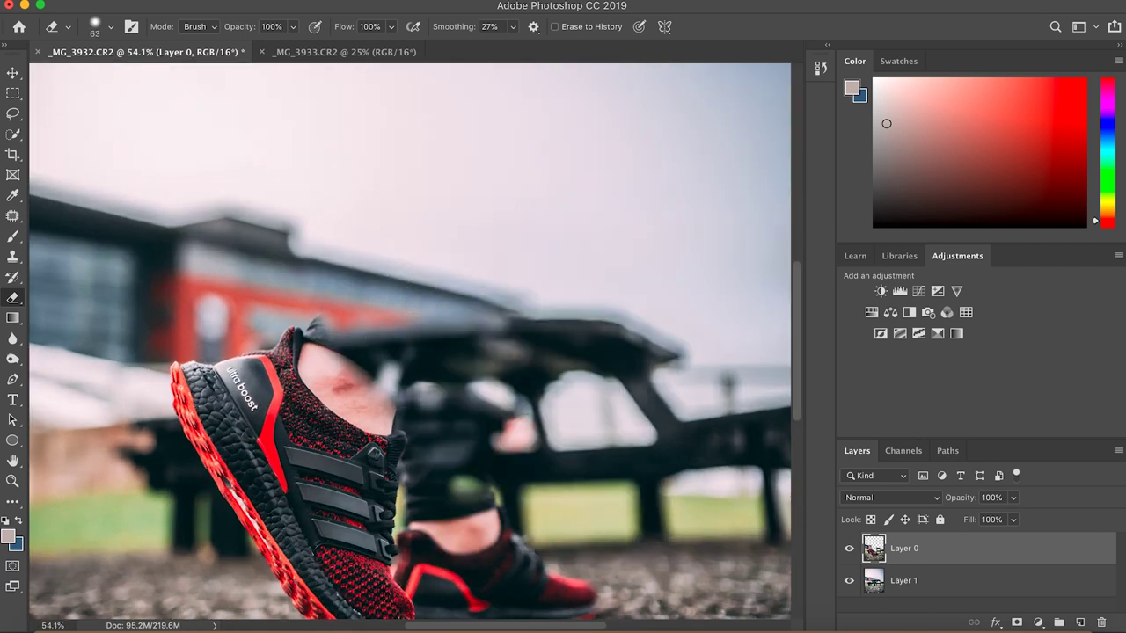
scroll(370, 321, up, 5)
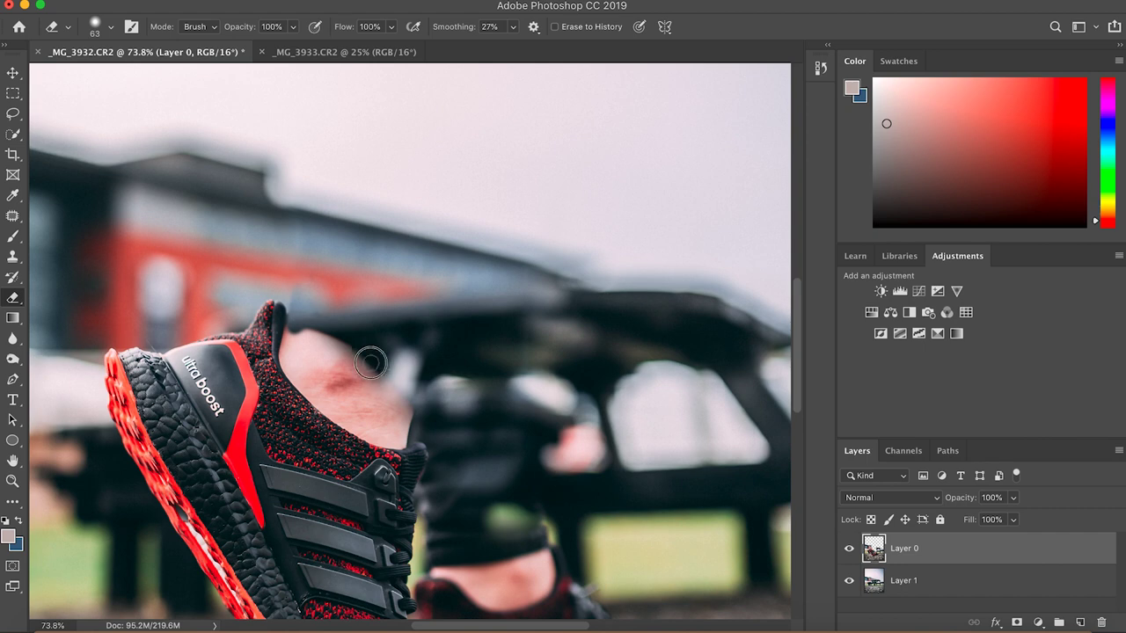
mouse_move(385, 415)
mouse_down()
mouse_move(324, 333)
mouse_move(346, 348)
mouse_up()
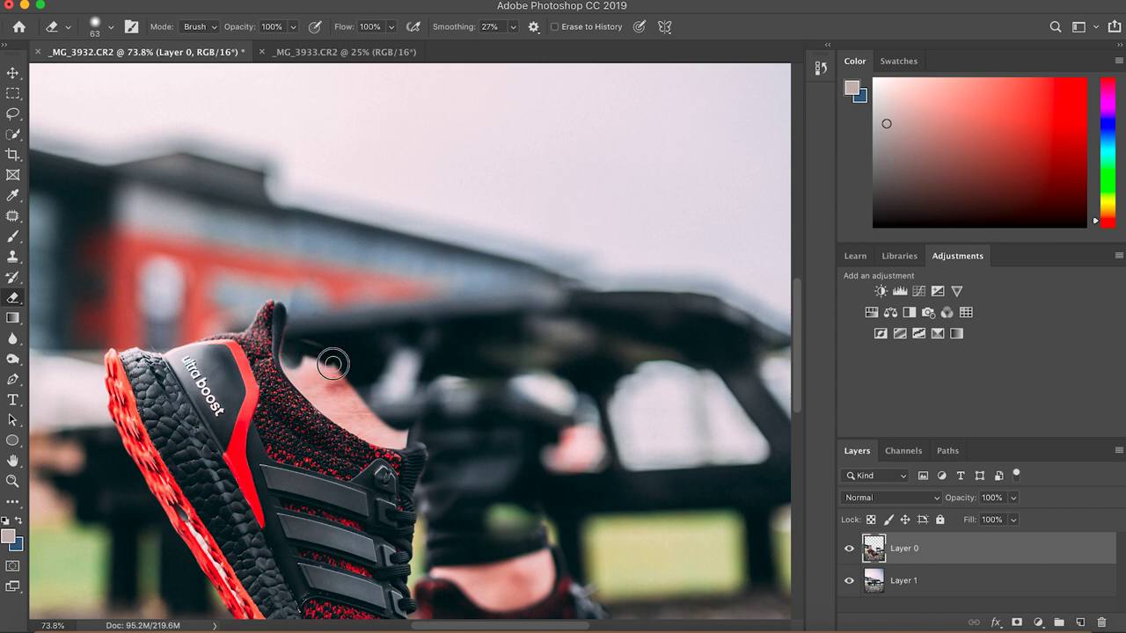
mouse_move(337, 364)
mouse_down()
mouse_move(378, 421)
mouse_move(404, 437)
mouse_move(344, 405)
mouse_move(307, 352)
mouse_move(328, 382)
mouse_up()
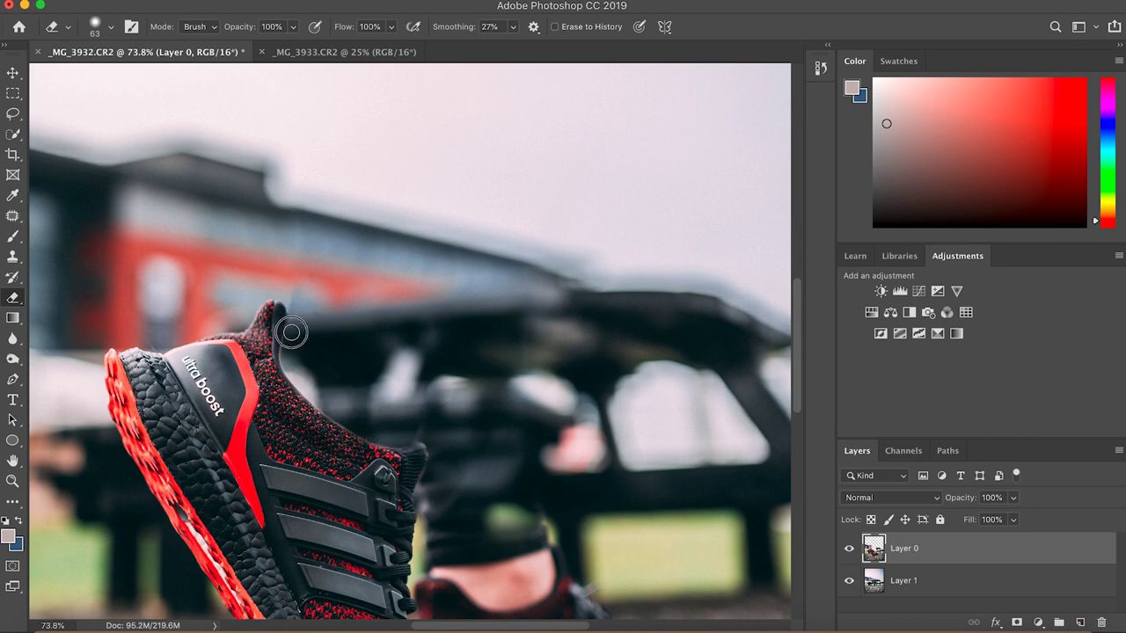
With a larger Eraser, remove the back leg above the rear shoe and clean the front shoe's collar and heel edges
scroll(317, 378, down, 5)
scroll(317, 378, right, 4)
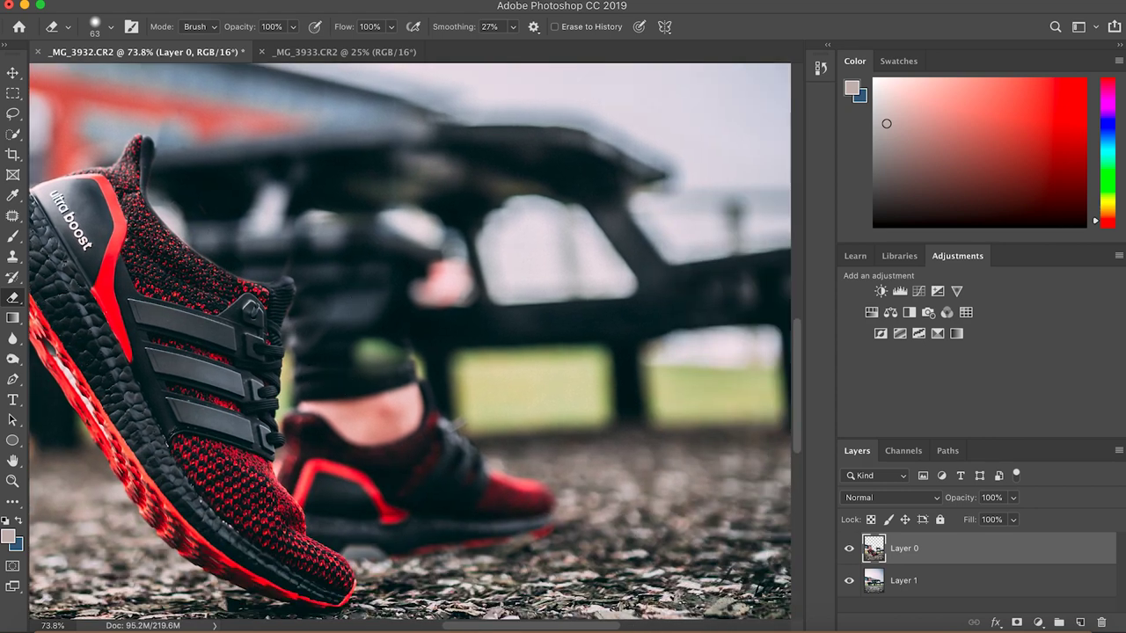
right_click(576, 278)
key(Return)
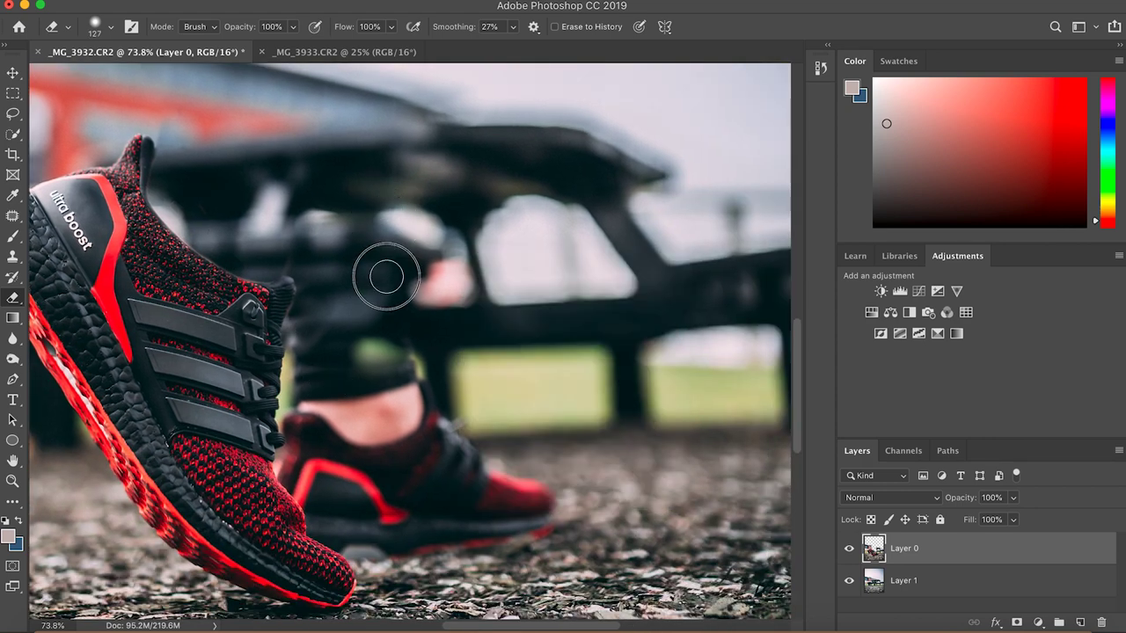
mouse_move(345, 308)
mouse_down()
mouse_move(318, 380)
mouse_move(318, 314)
mouse_move(303, 383)
mouse_move(358, 400)
mouse_move(387, 368)
mouse_move(308, 394)
mouse_move(379, 430)
mouse_move(404, 413)
mouse_move(399, 377)
mouse_move(377, 406)
mouse_move(413, 365)
mouse_move(400, 390)
mouse_move(408, 415)
mouse_move(358, 430)
mouse_move(345, 418)
mouse_move(388, 428)
mouse_move(403, 413)
mouse_move(351, 419)
mouse_move(308, 395)
mouse_move(371, 433)
mouse_move(396, 382)
mouse_up()
drag(327, 232, 273, 255)
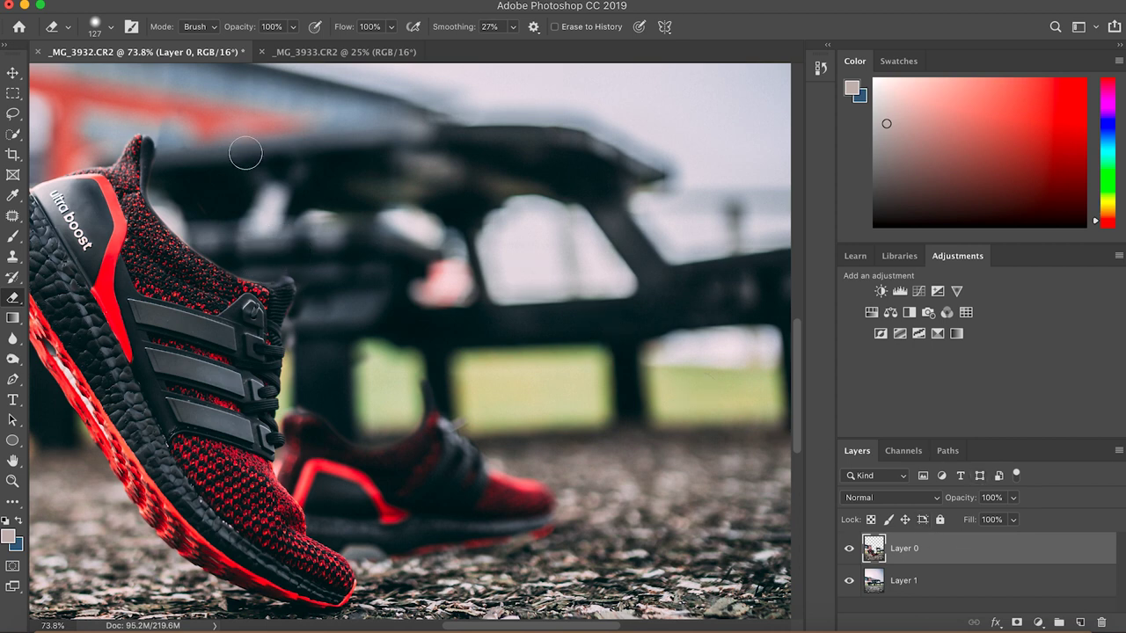
mouse_move(208, 142)
mouse_down()
mouse_move(160, 114)
mouse_move(185, 179)
mouse_up()
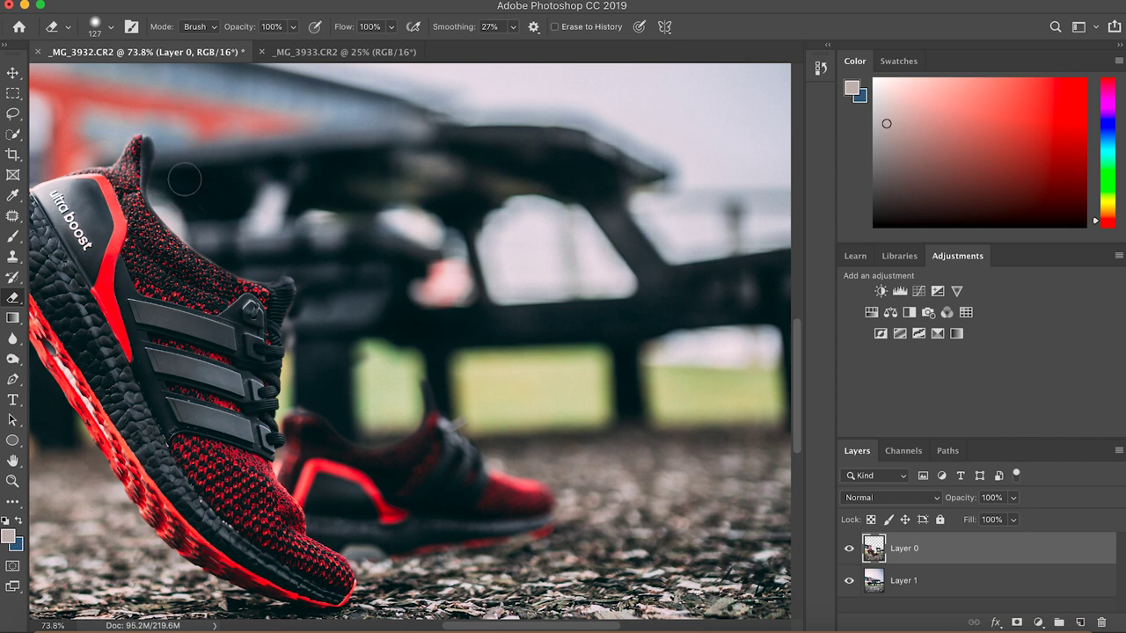
Merge visible layers so the bench plate and sneakers become one Layer 0, then zoom out to fit
right_click(940, 568)
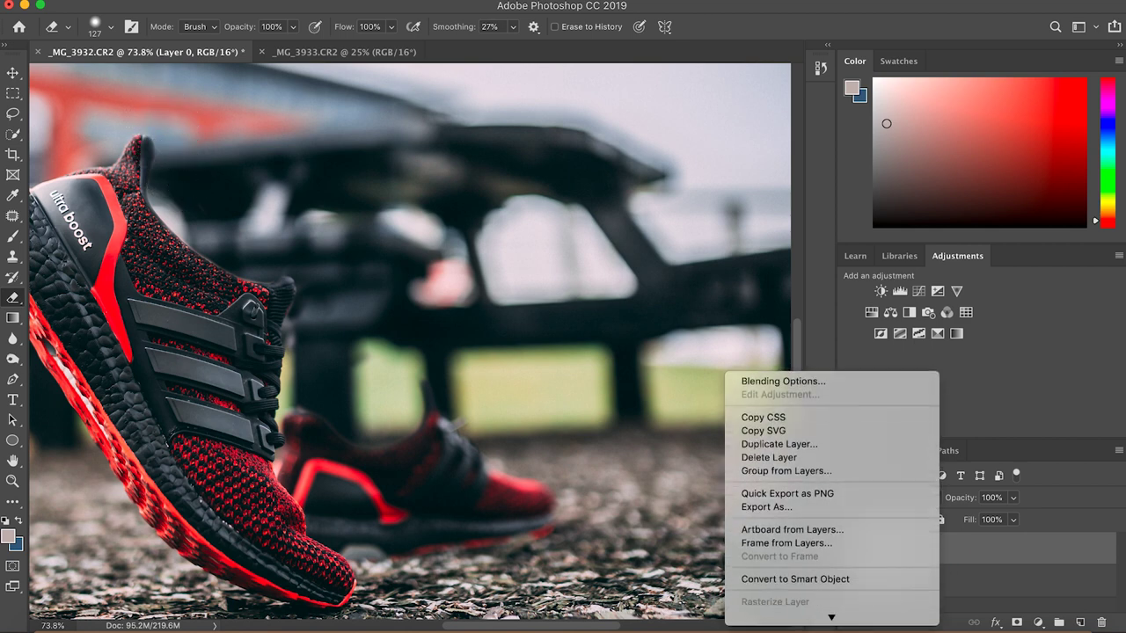
scroll(897, 581, down, 8)
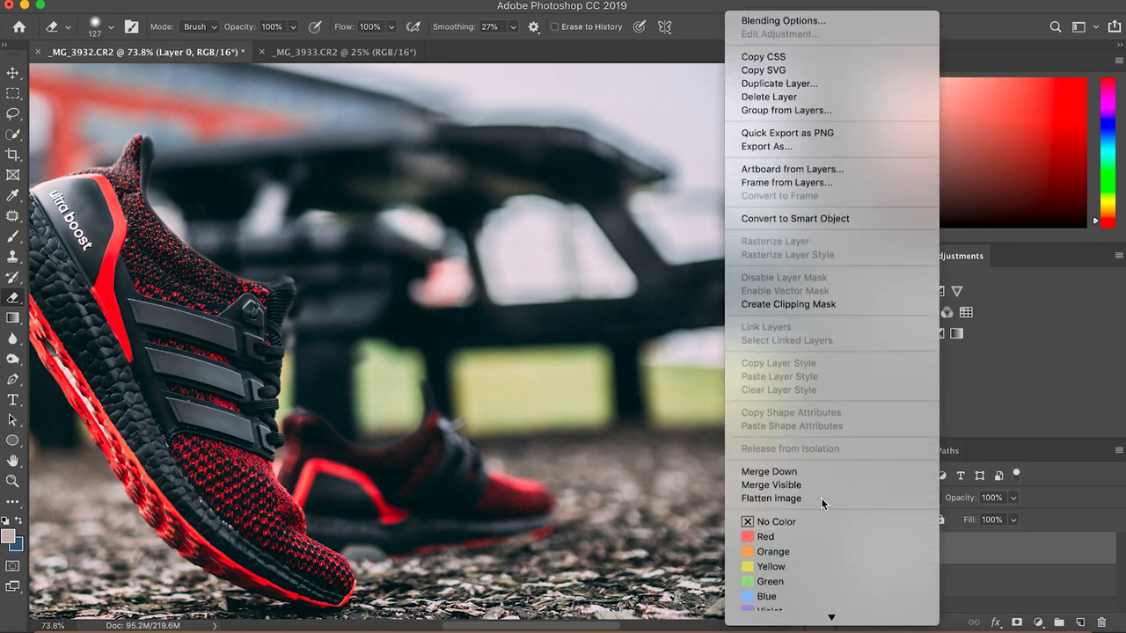
click(818, 488)
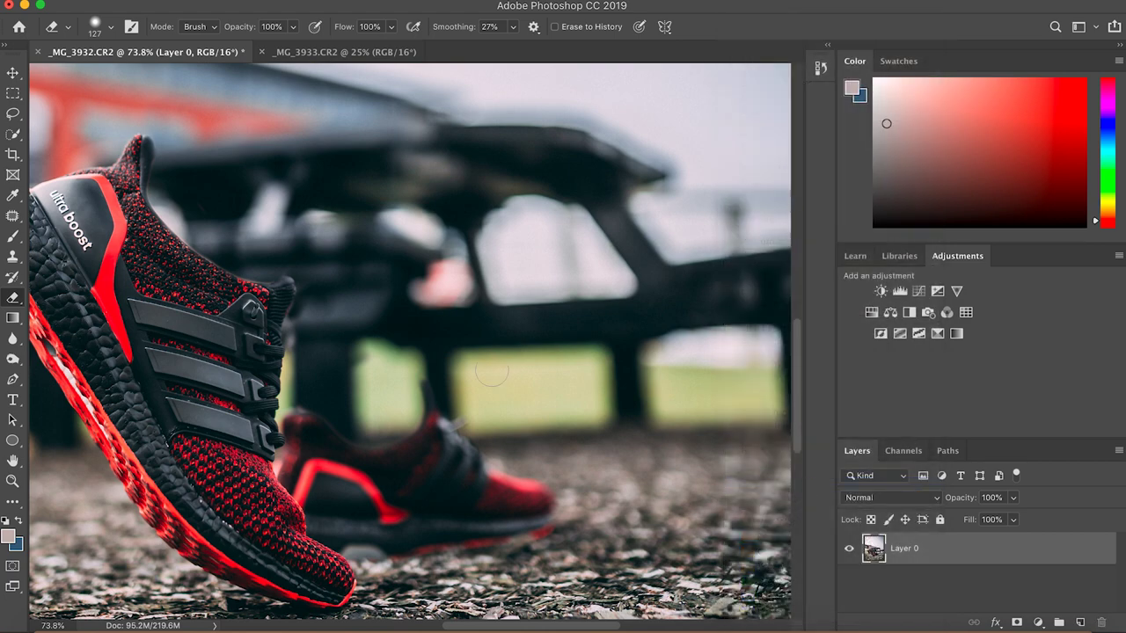
scroll(492, 373, down, 5)
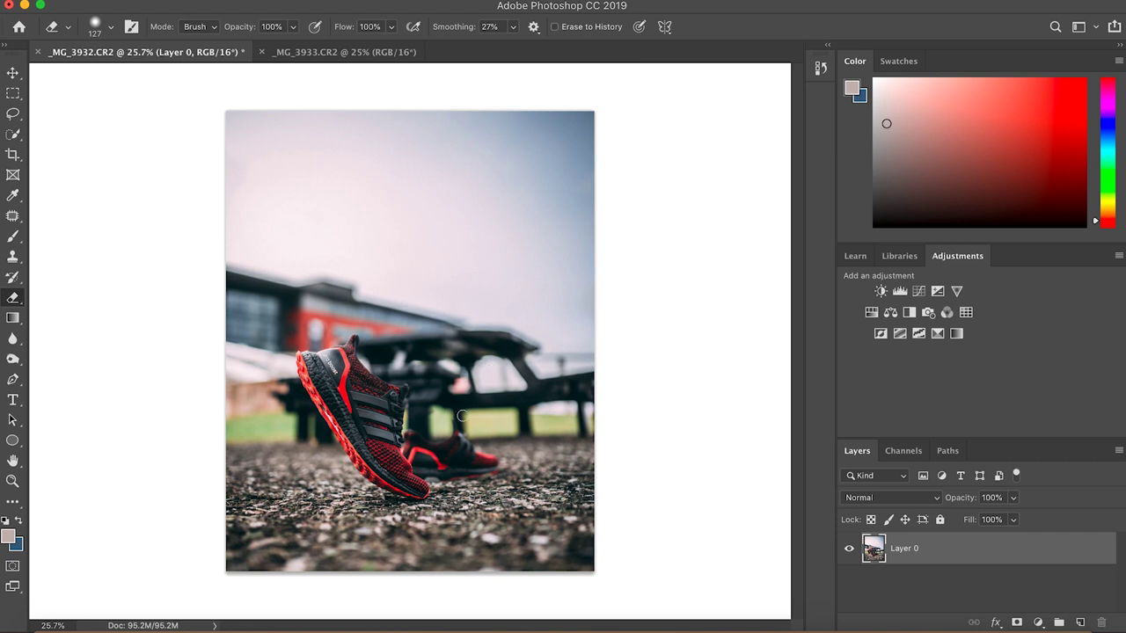
key(super+shift+5)
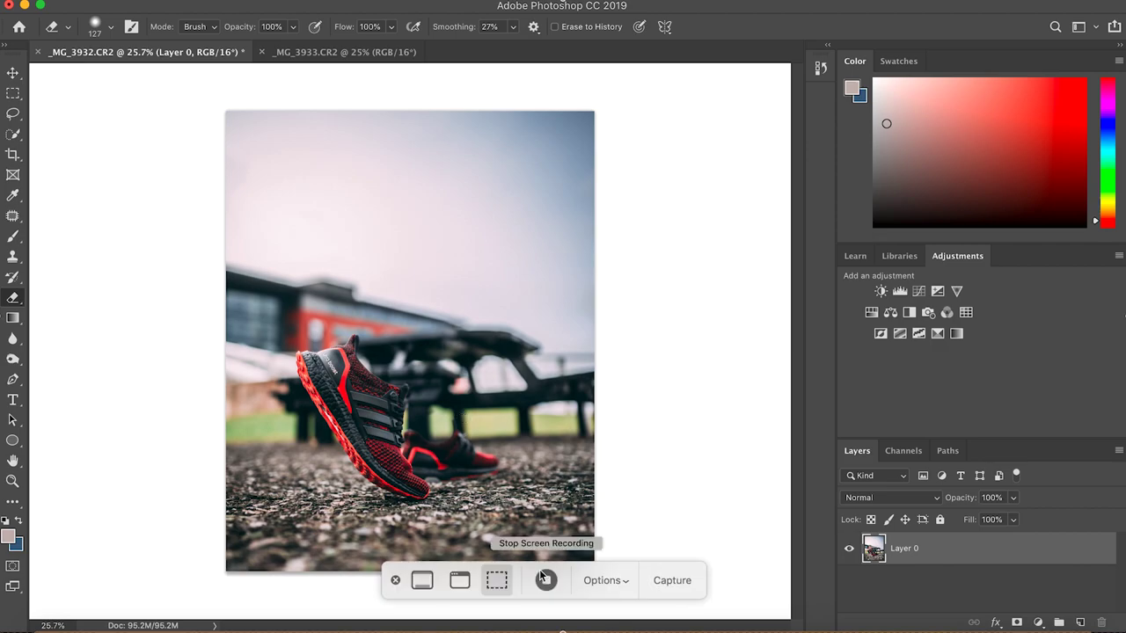